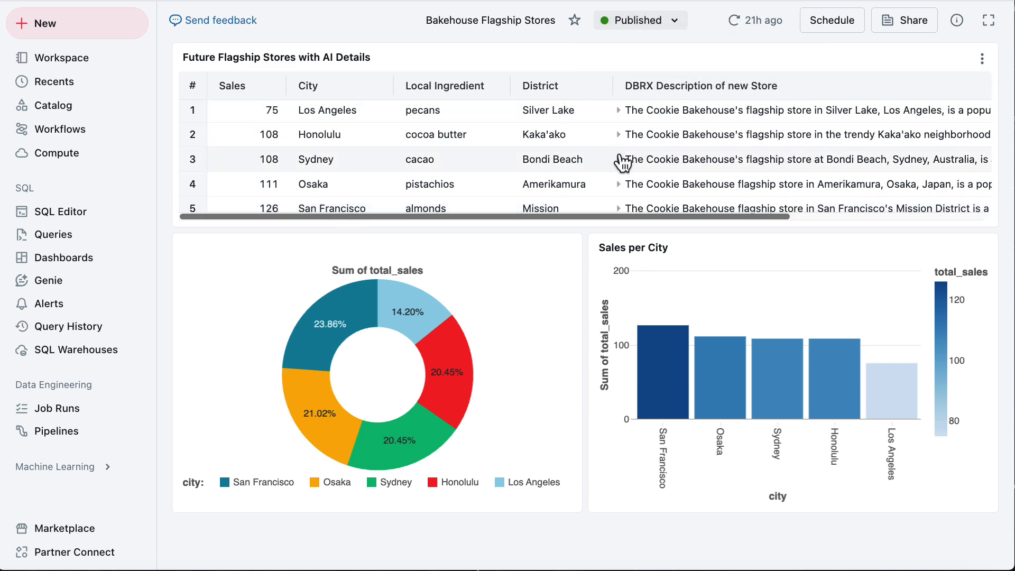
- Expand the Bondi Beach store's full AI description in row 3 of the dashboard table
click(619, 159)
scroll(653, 166, right, 5)
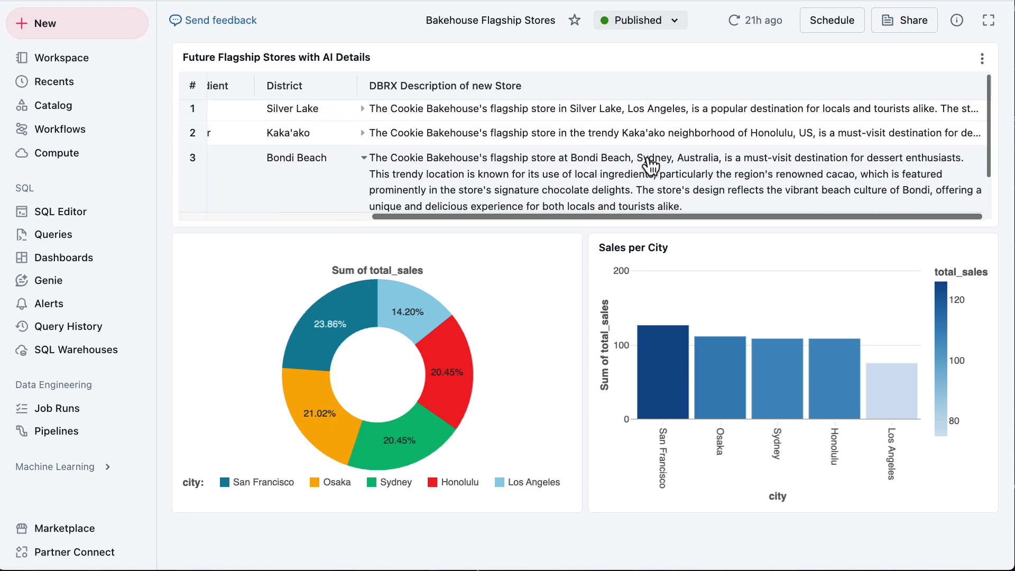
scroll(652, 165, down, 3)
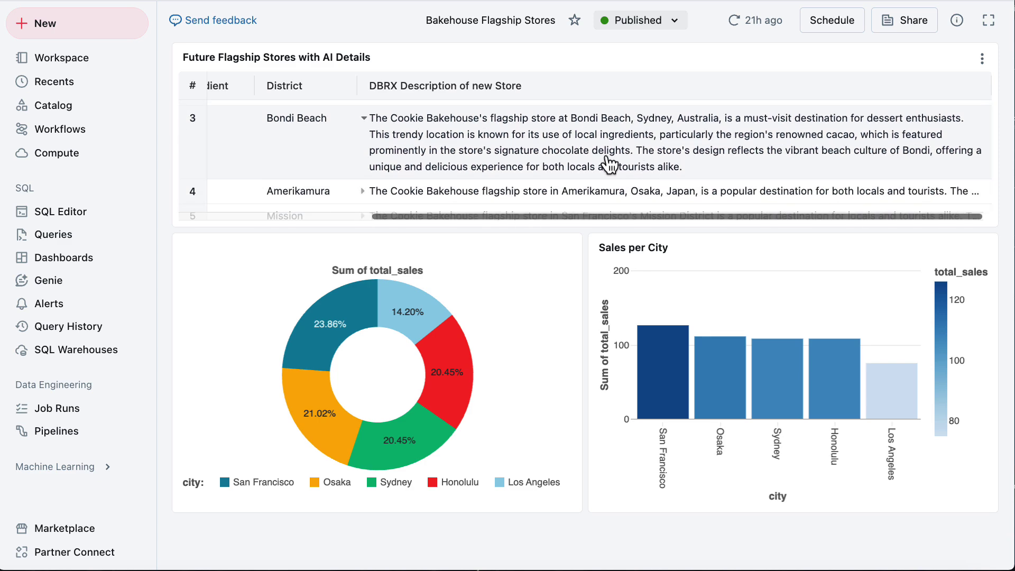
scroll(608, 163, left, 3)
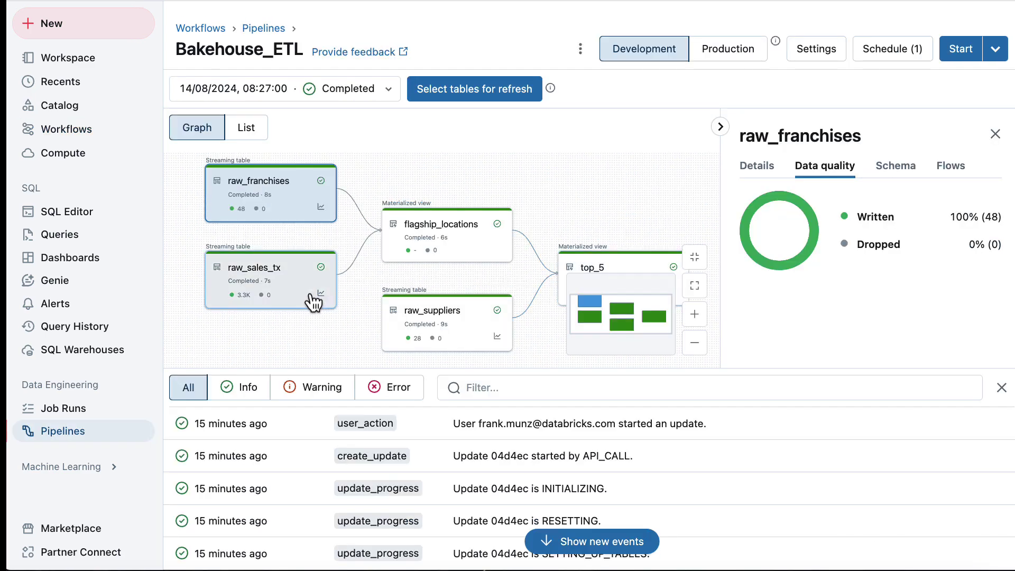
- Inspect raw_sales_tx and raw_franchises in the Bakehouse_ETL graph, showing raw_franchises details
click(314, 300)
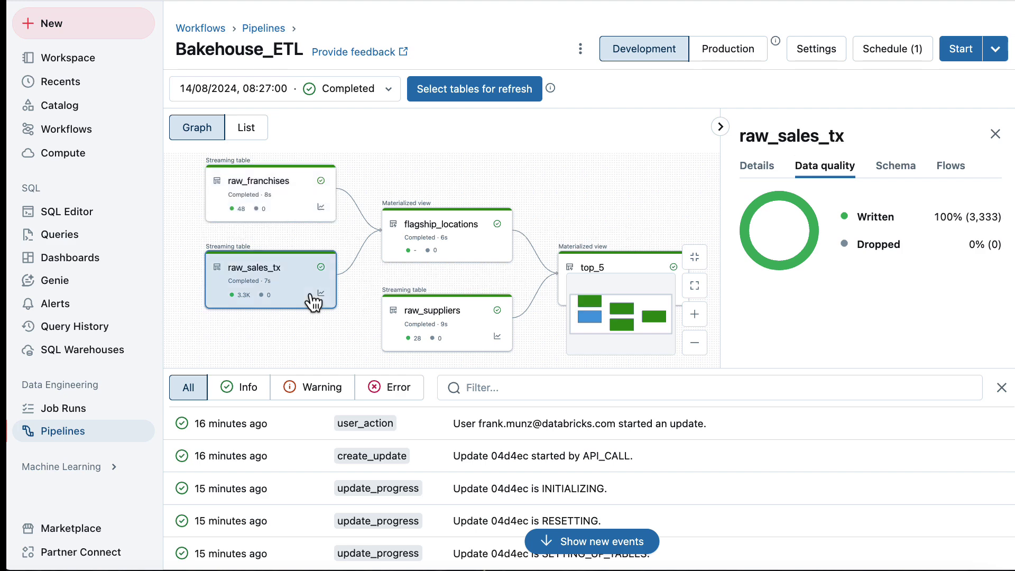
click(294, 215)
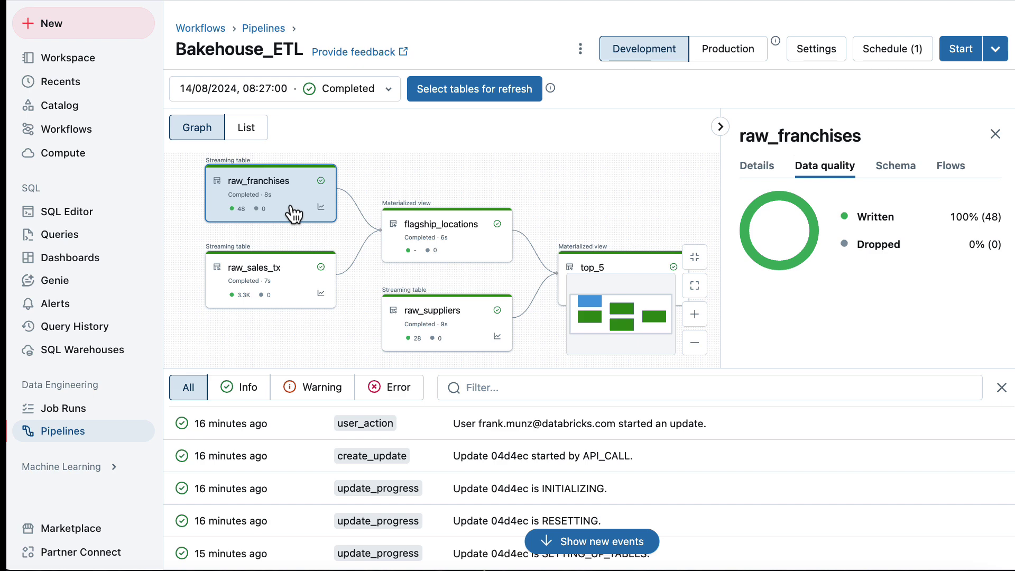
click(749, 171)
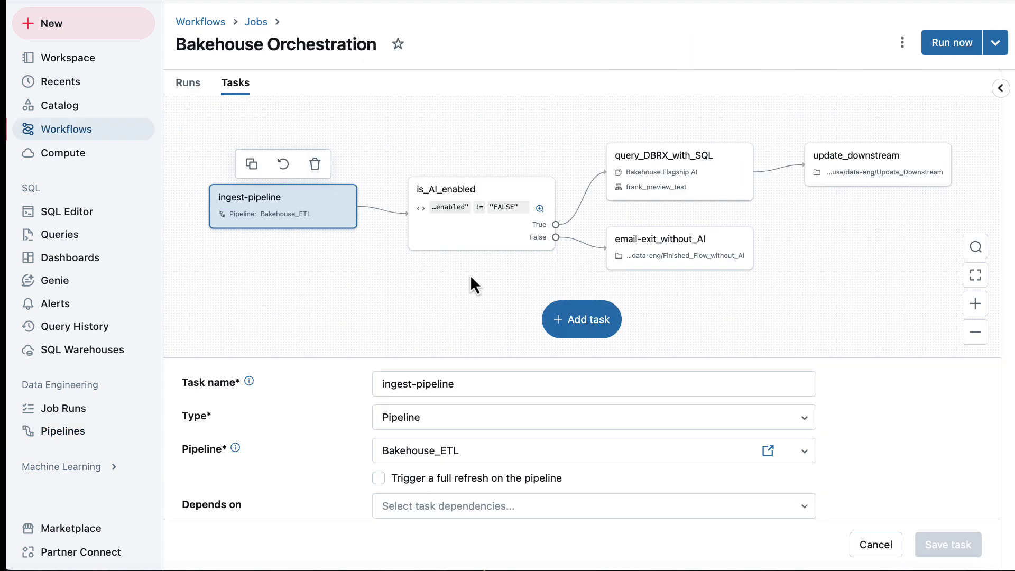
click(488, 243)
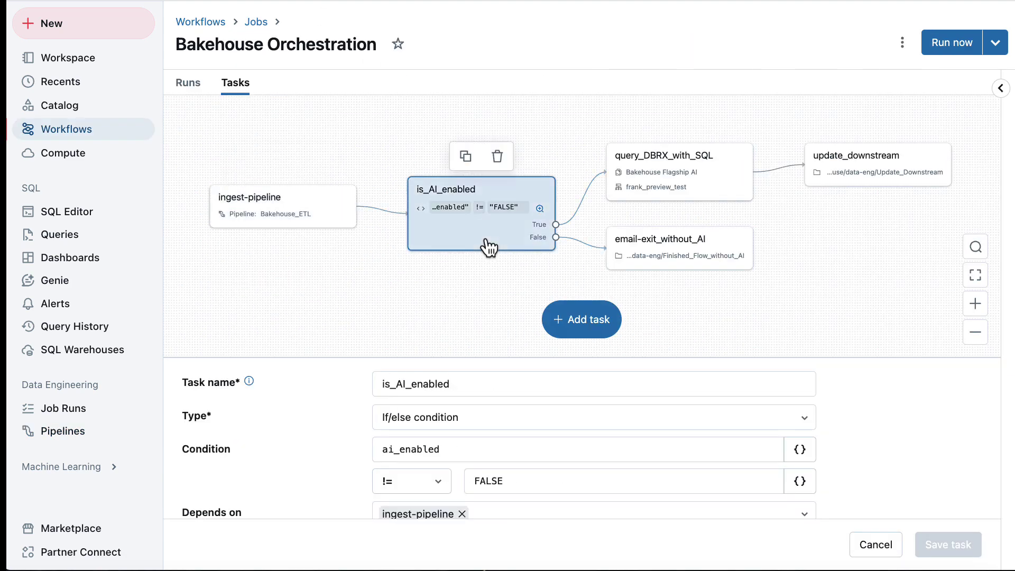
click(685, 195)
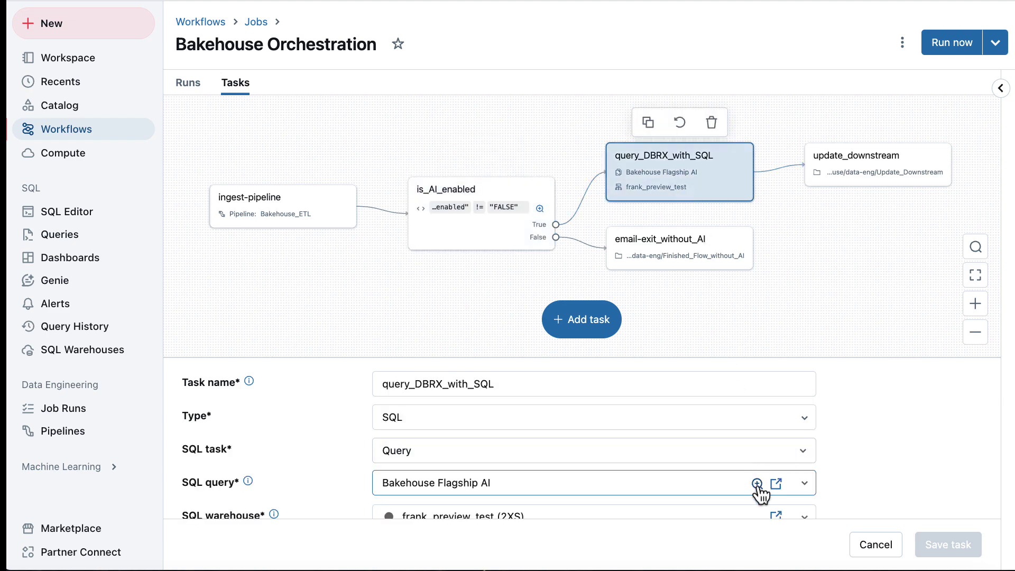
click(758, 484)
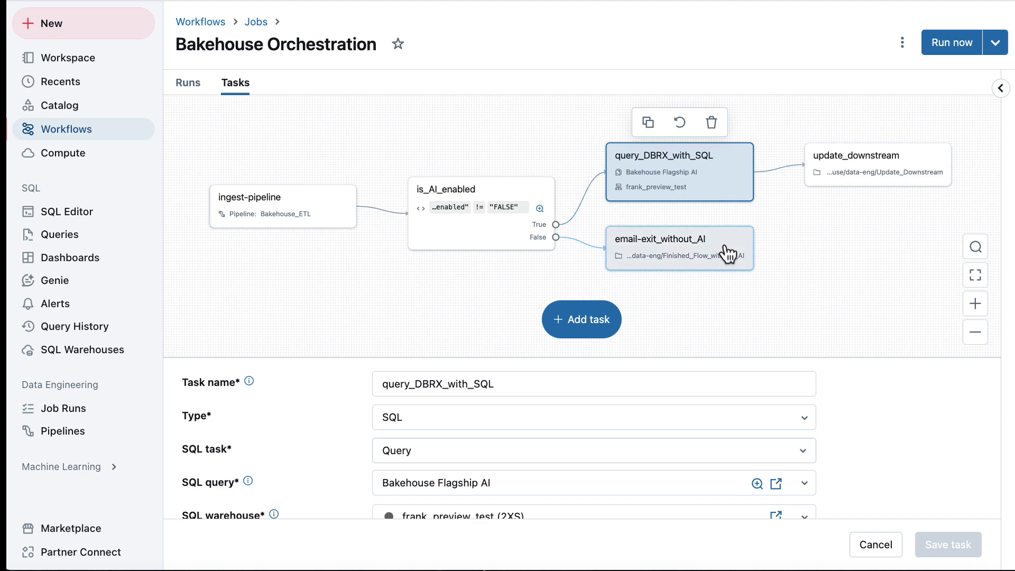
click(727, 254)
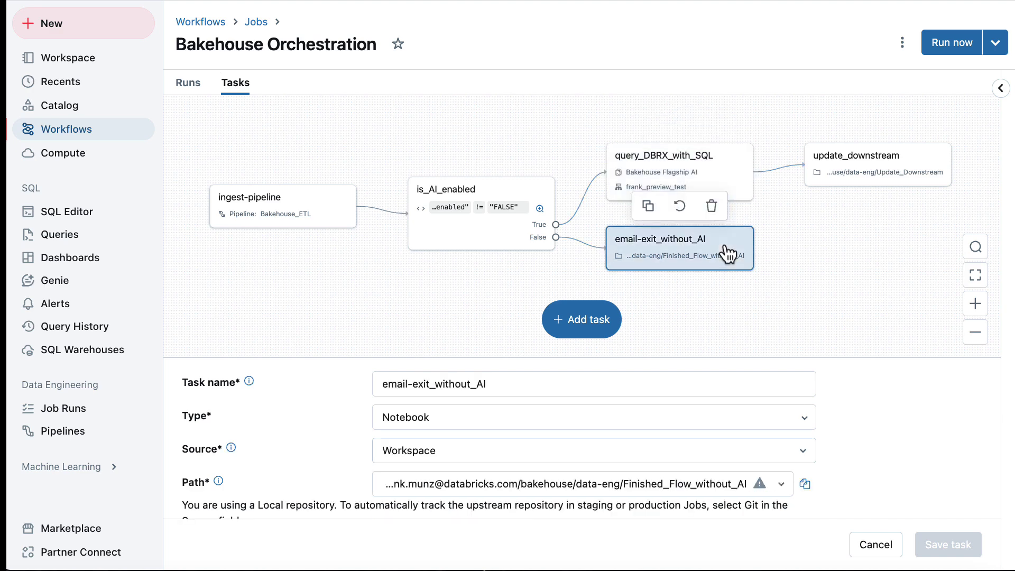
click(857, 182)
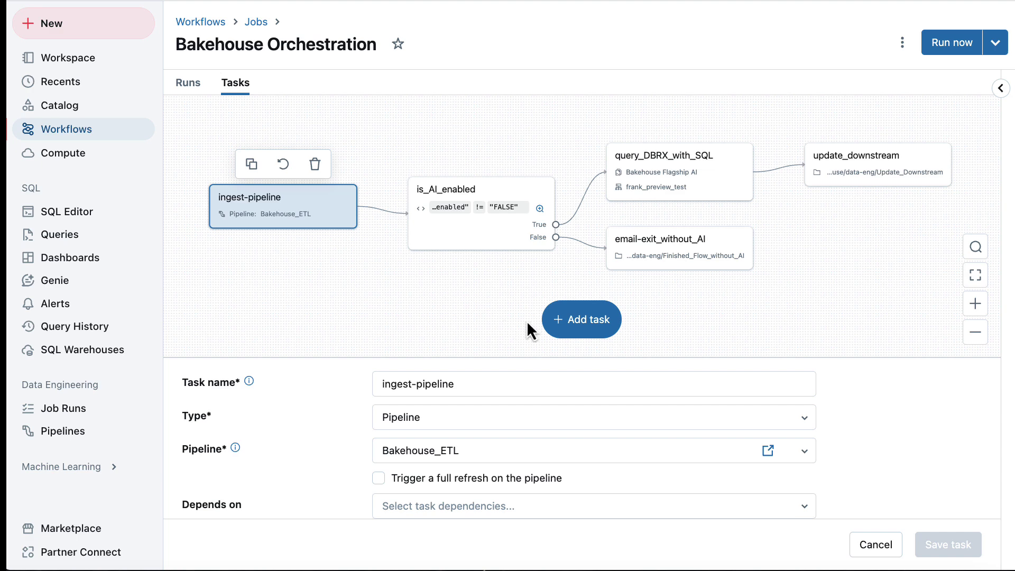
- Draft a loop_over_locations For each task, cancel it, and list the task types again
click(582, 325)
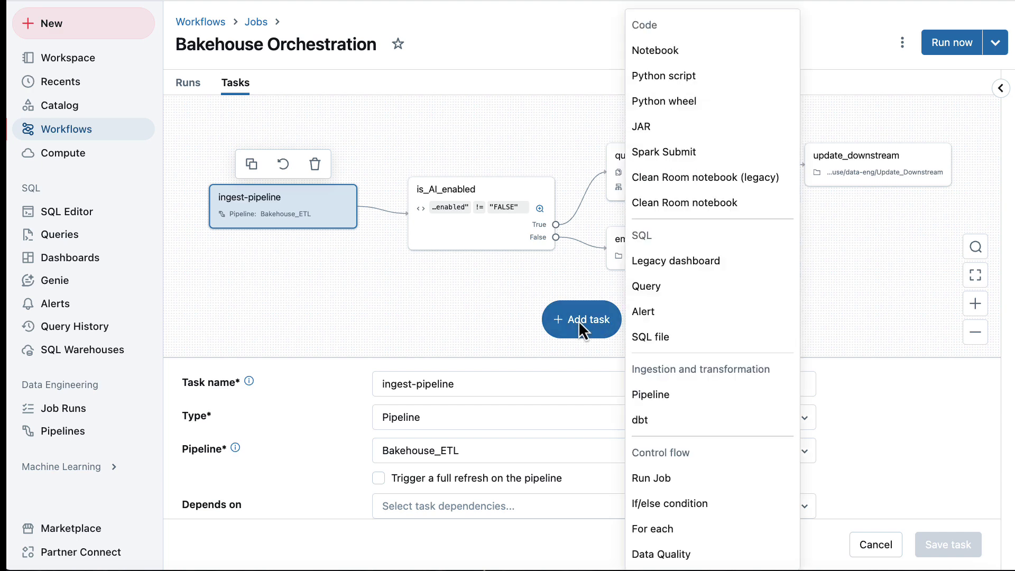
click(661, 530)
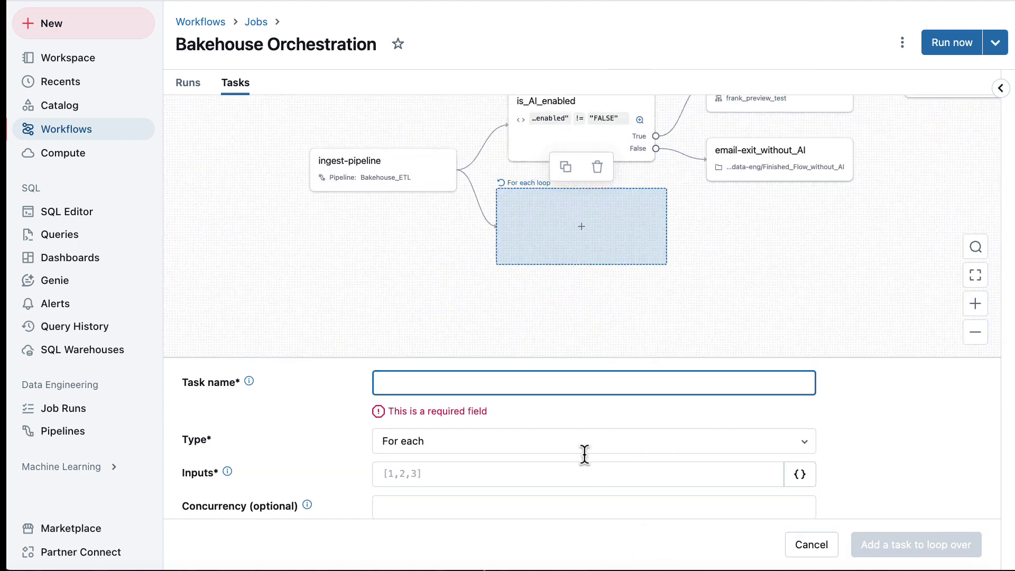
text(loop_over_locations)
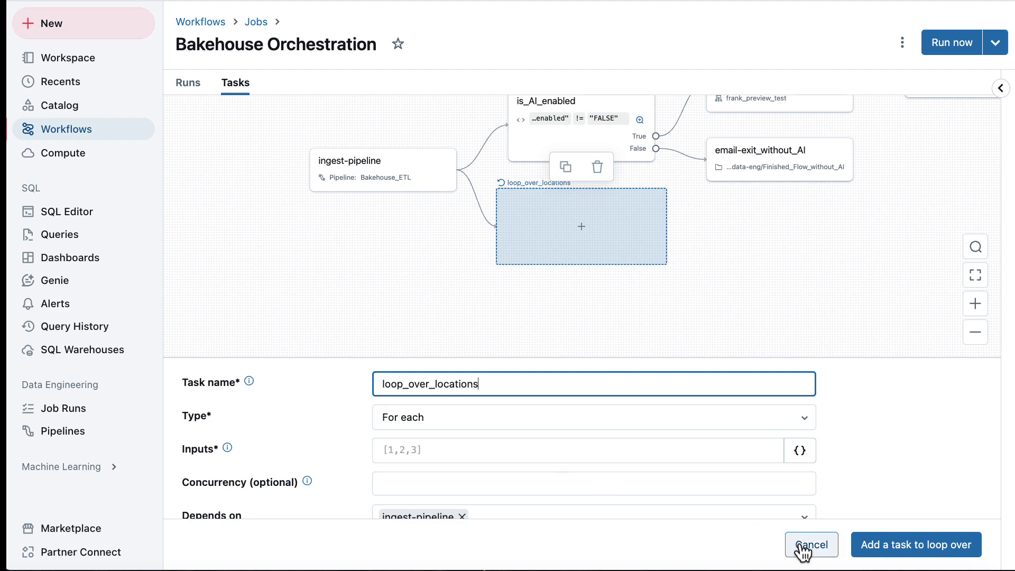
click(809, 546)
click(573, 321)
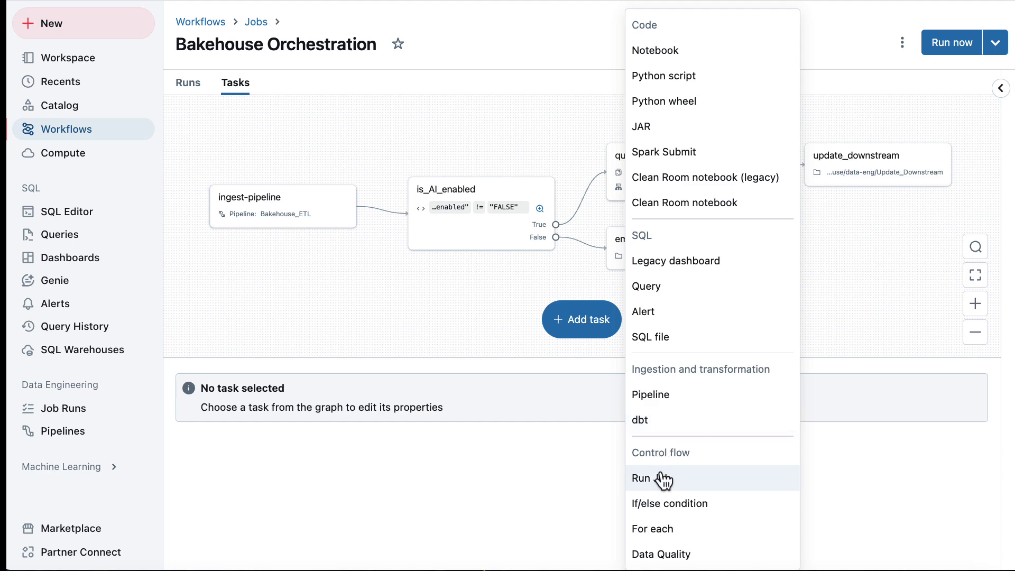
- Point out email-exit_without_AI's Serverless compute setting and reveal the job details panel
key(Escape)
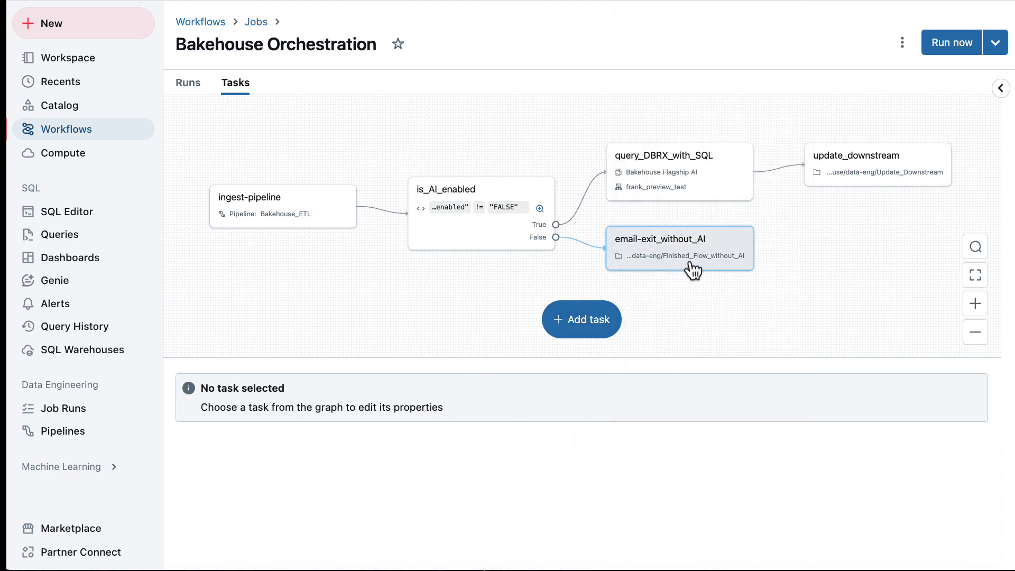
click(688, 266)
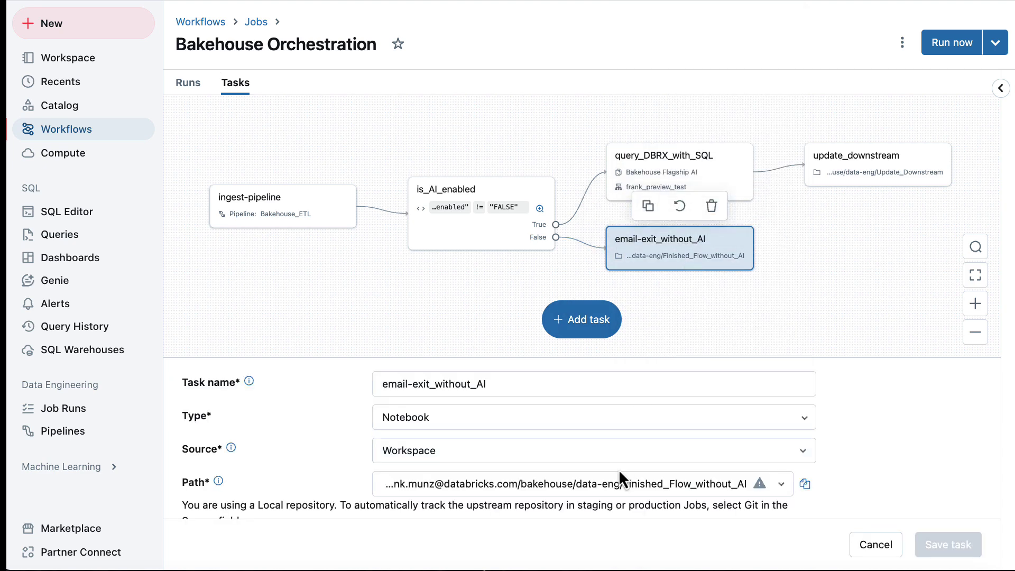
scroll(619, 472, down, 3)
scroll(619, 471, down, 1)
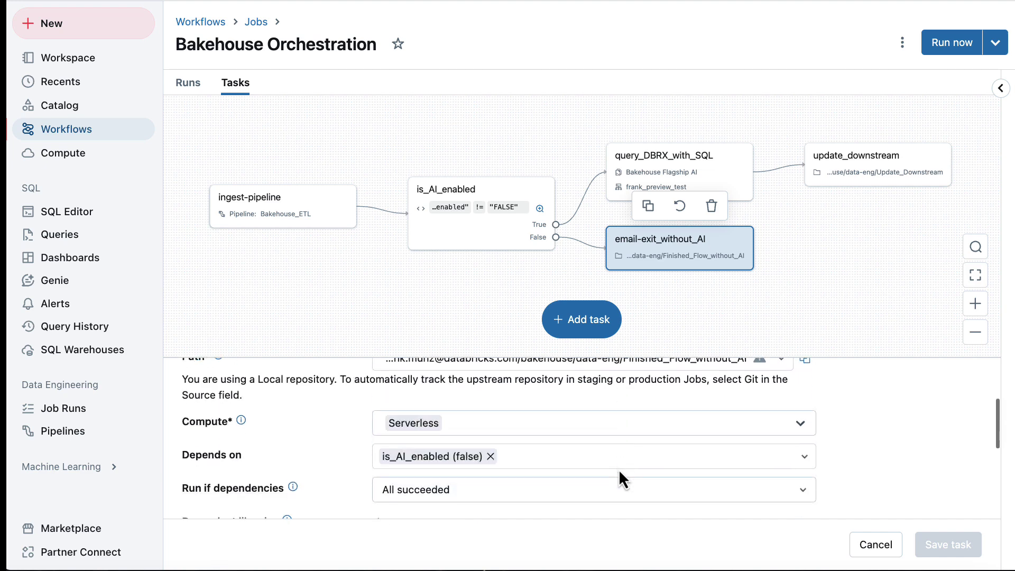
click(504, 422)
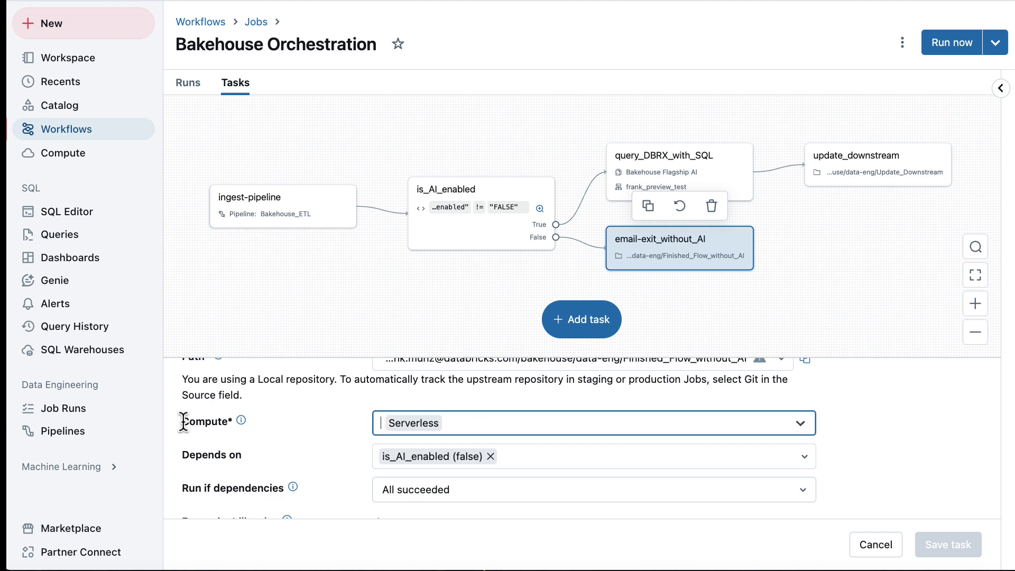
drag(181, 421, 233, 423)
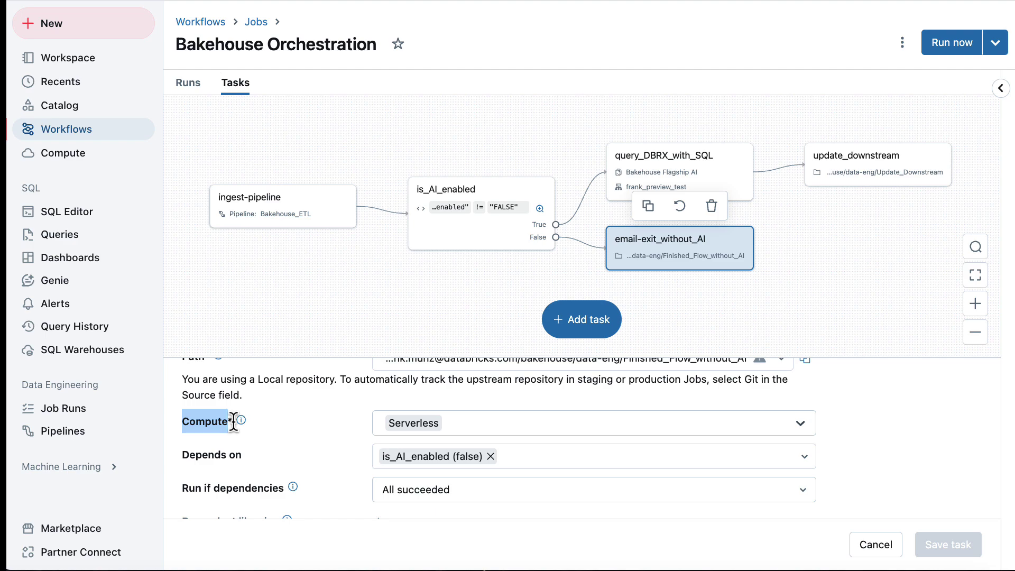
click(1000, 88)
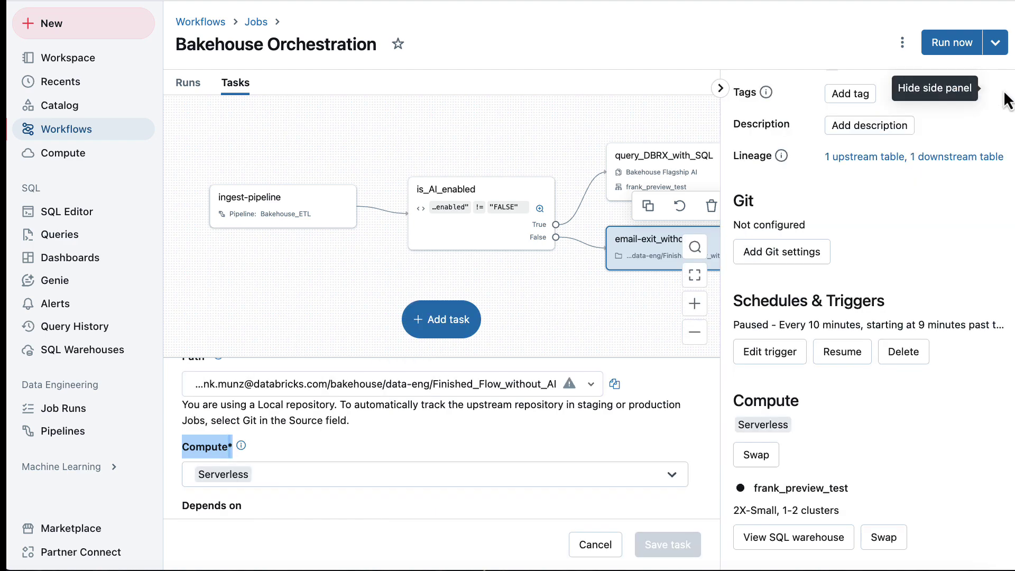
- Explore the job's bakehouse table lineage graph, zoomed in and panned across tables
click(902, 158)
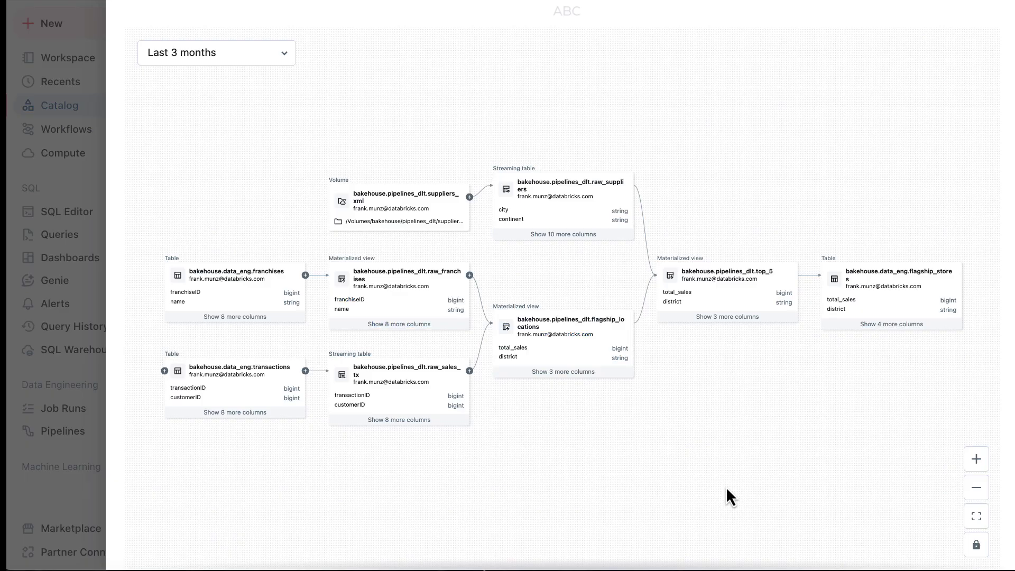
click(976, 458)
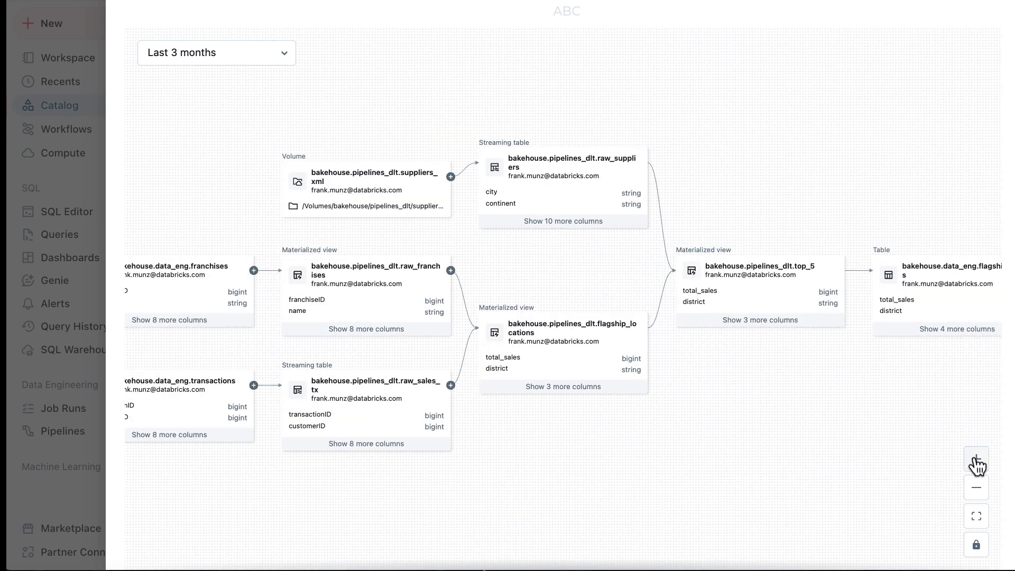
drag(630, 494, 817, 477)
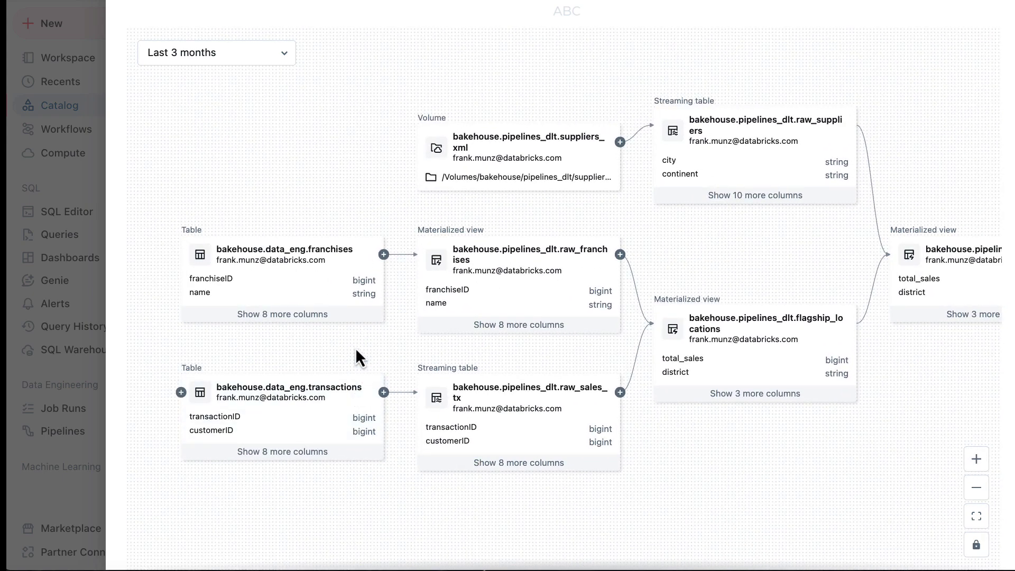
mouse_move(818, 478)
mouse_down()
mouse_move(739, 489)
mouse_move(502, 484)
mouse_up()
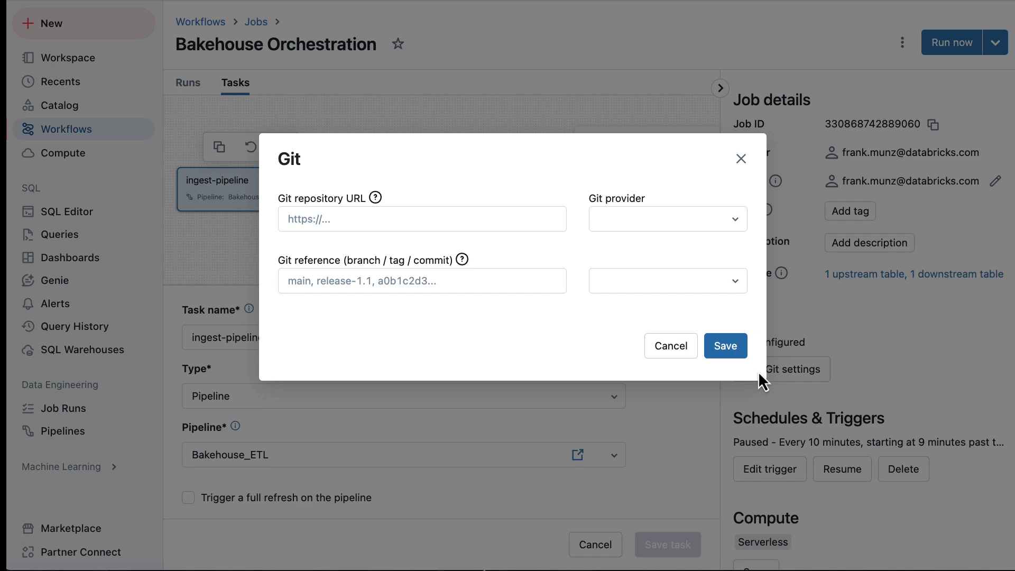
key(Escape)
scroll(758, 371, down, 3)
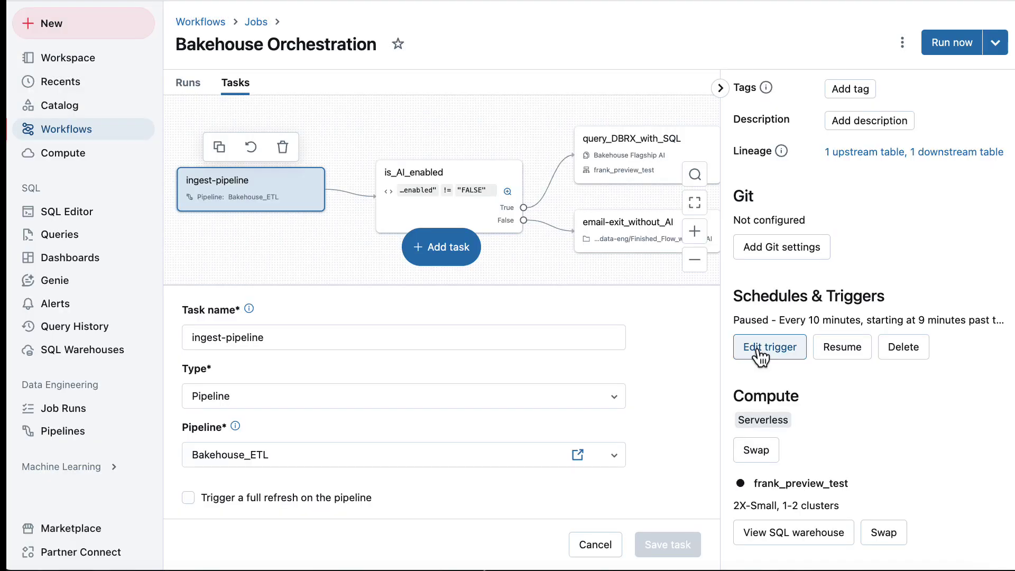
- Activate a file-arrival trigger on /Volumes/bakehouse/data_eng/file_arrival/; trial Table update, then cancel
click(757, 350)
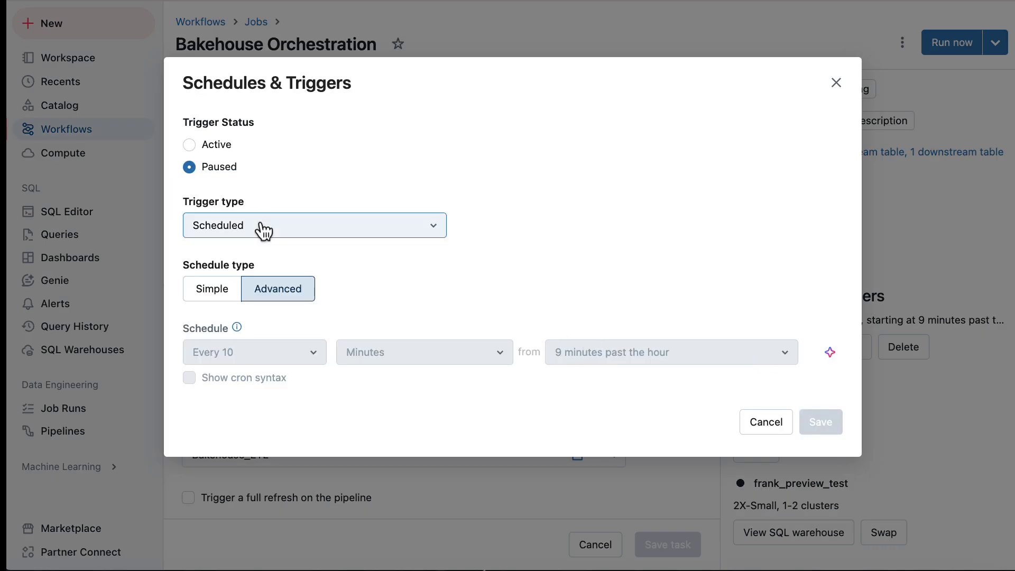
click(216, 146)
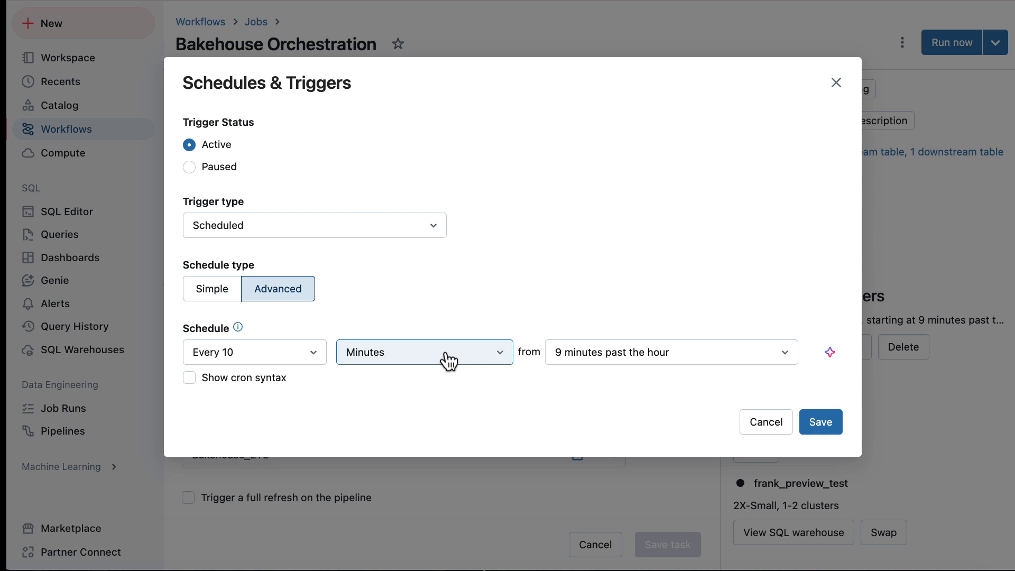
key(Down)
click(262, 232)
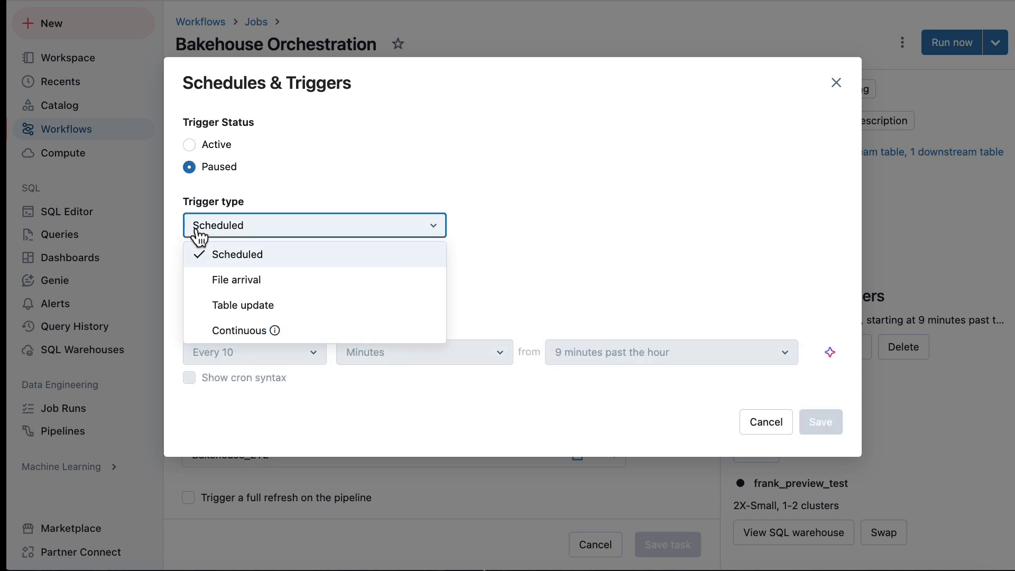
click(227, 286)
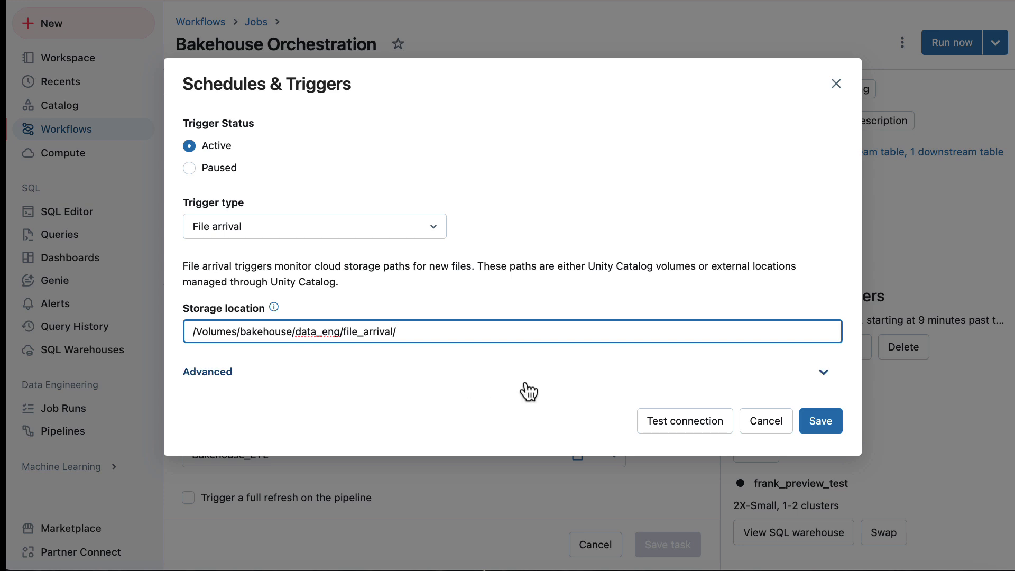
click(686, 432)
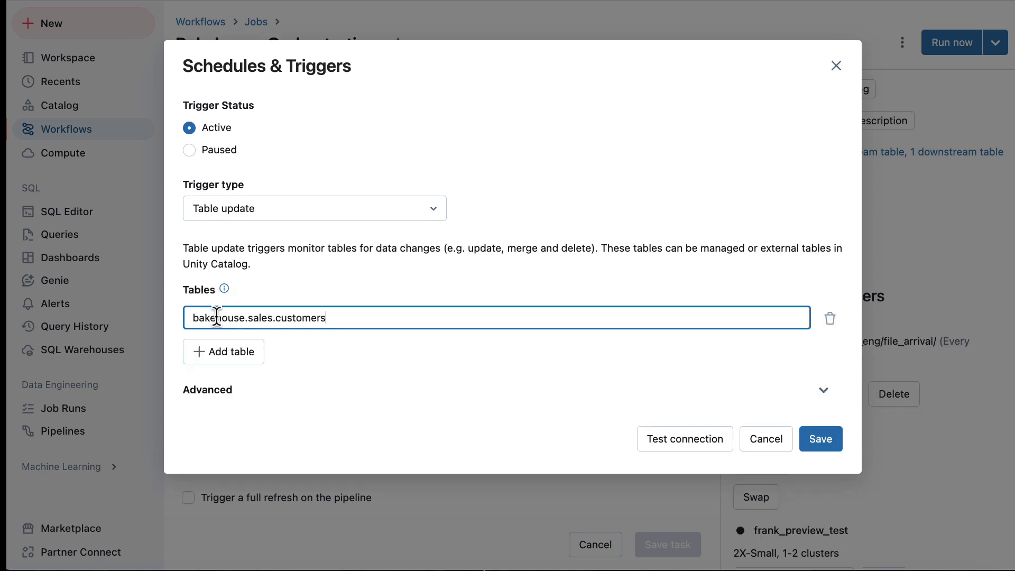
click(701, 444)
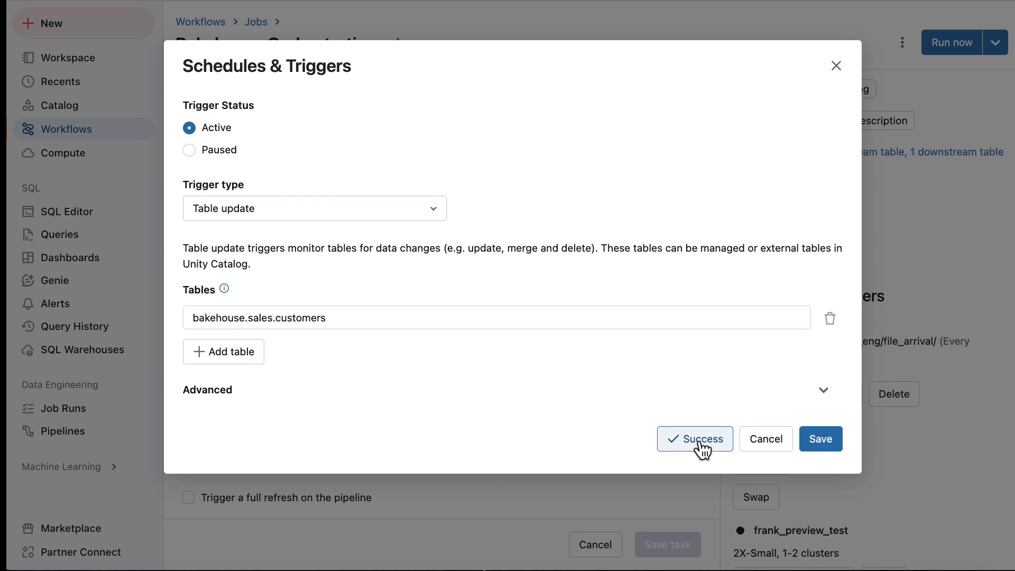
click(765, 439)
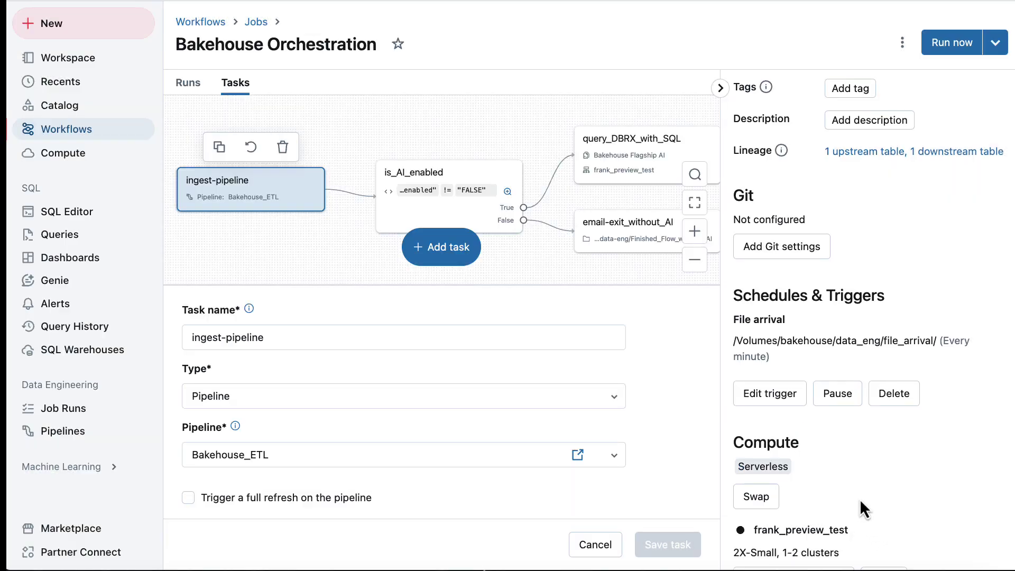
scroll(860, 498, down, 5)
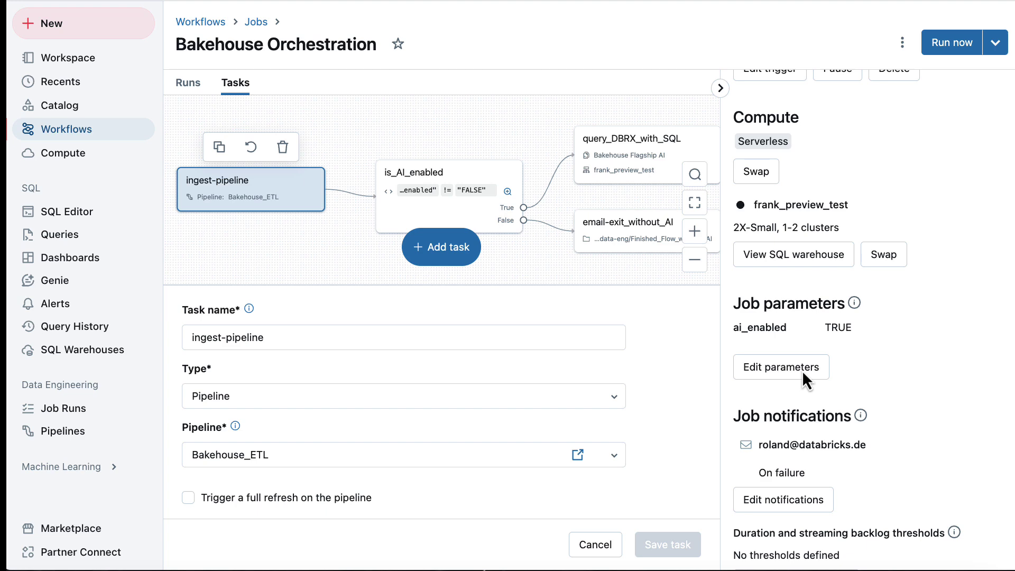
- Review the job's on-failure email notification and close the settings unchanged
click(793, 503)
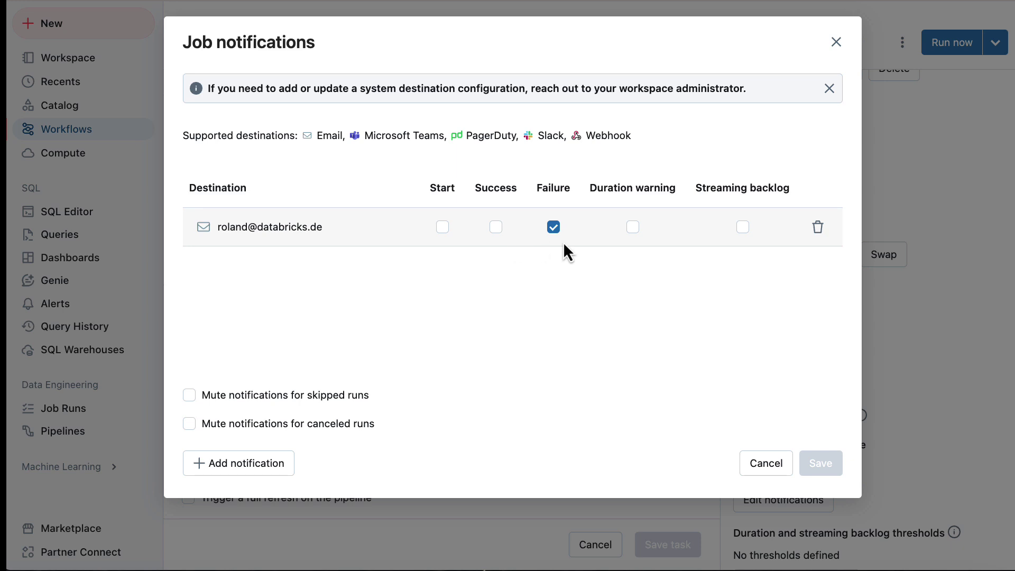
click(820, 464)
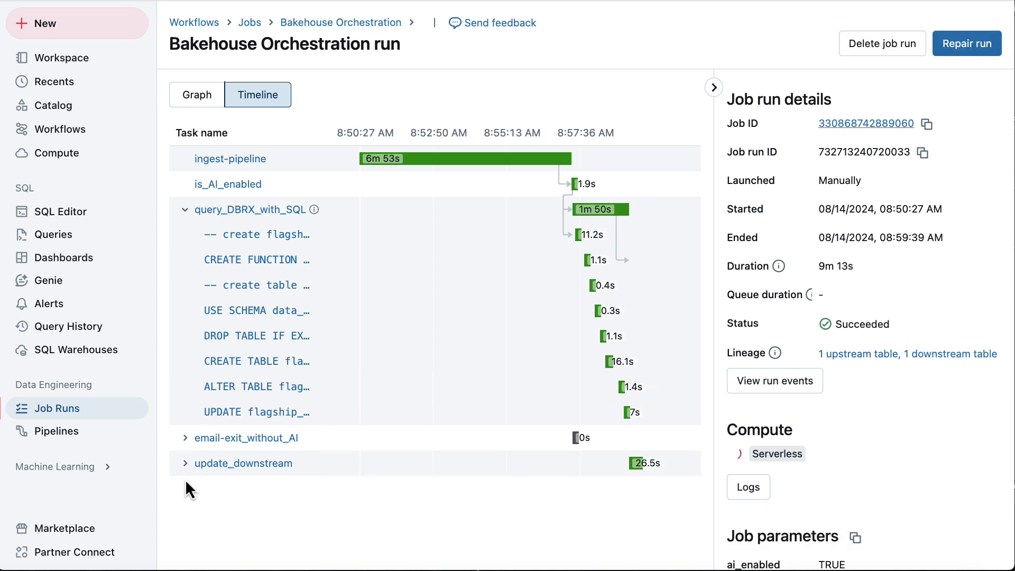
- Collapse the job run details panel to widen the task timeline
click(714, 88)
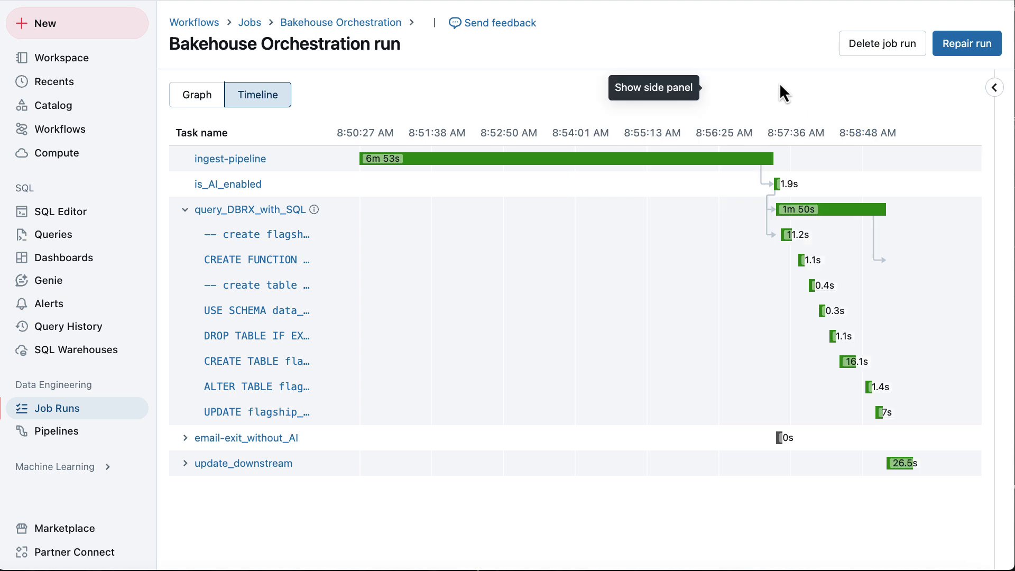
scroll(515, 262, down, 1)
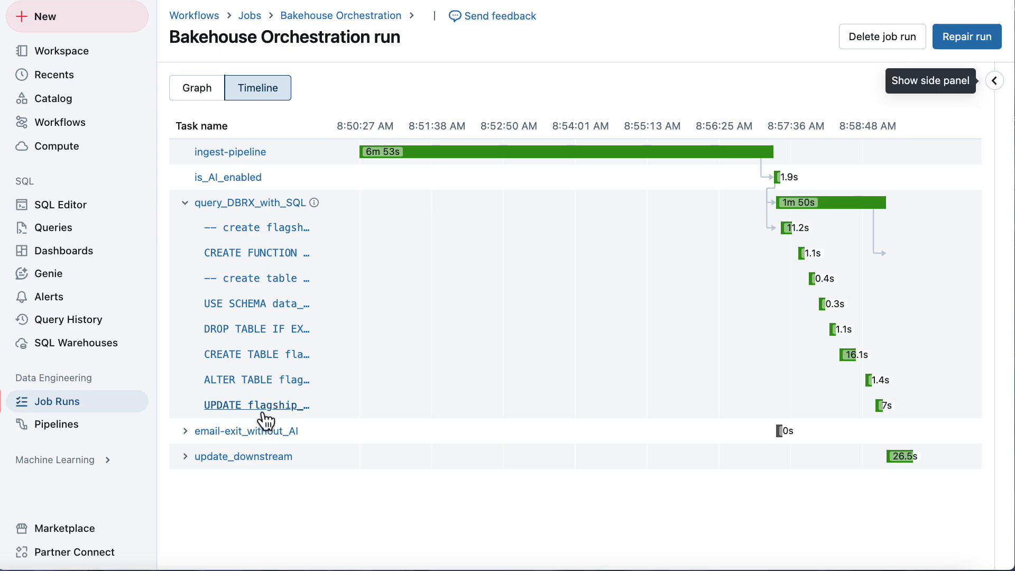
click(262, 406)
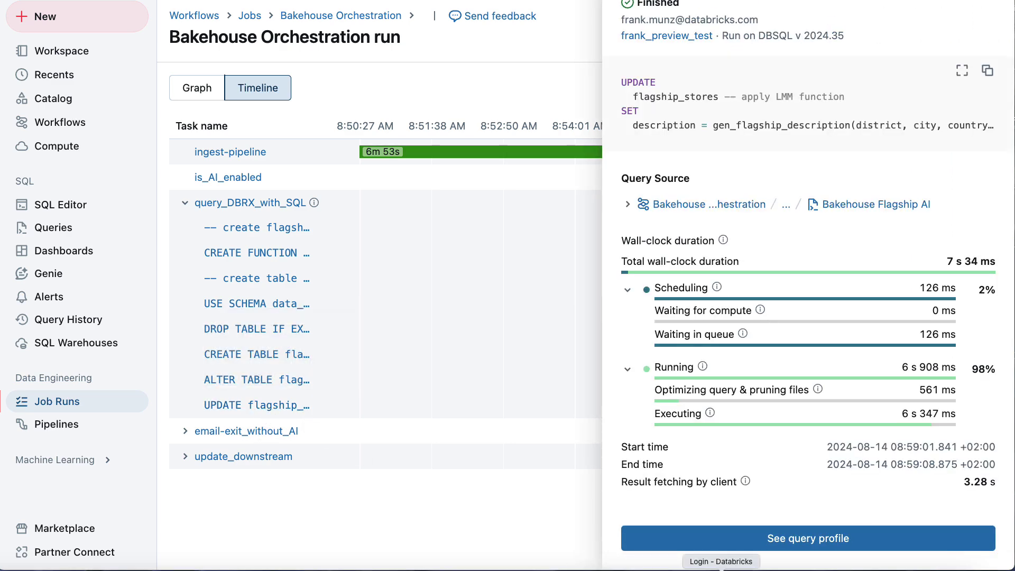
click(701, 543)
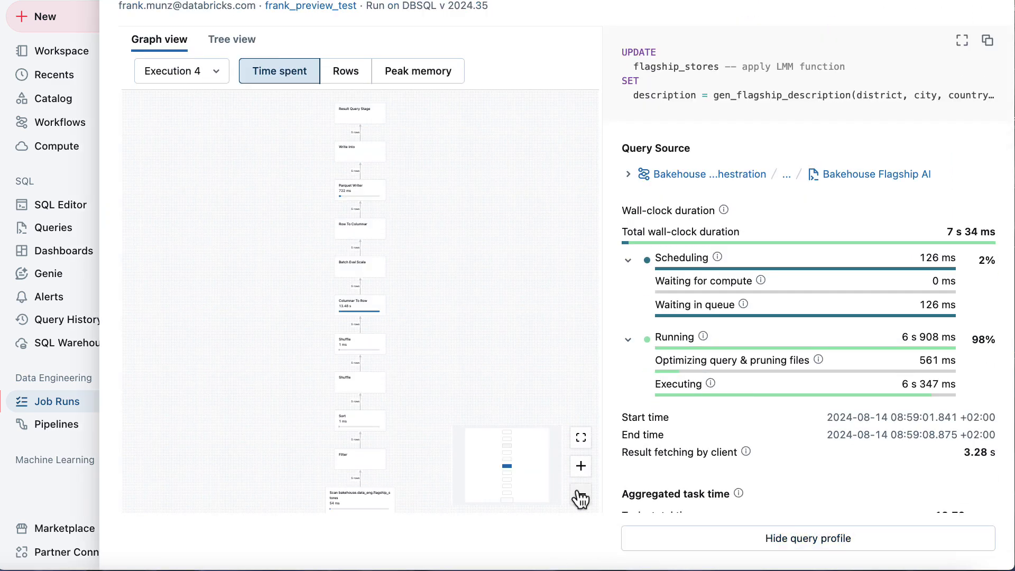
click(582, 468)
click(580, 468)
drag(449, 450, 453, 250)
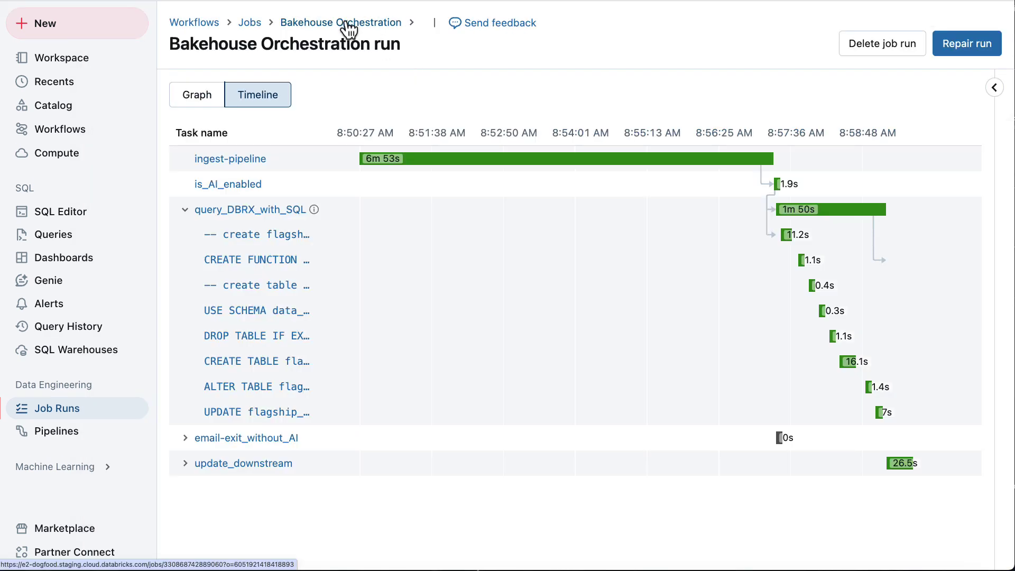
- Return to the failed run and repair it, adding query_DBRX_with_SQL to update_downstream
click(351, 24)
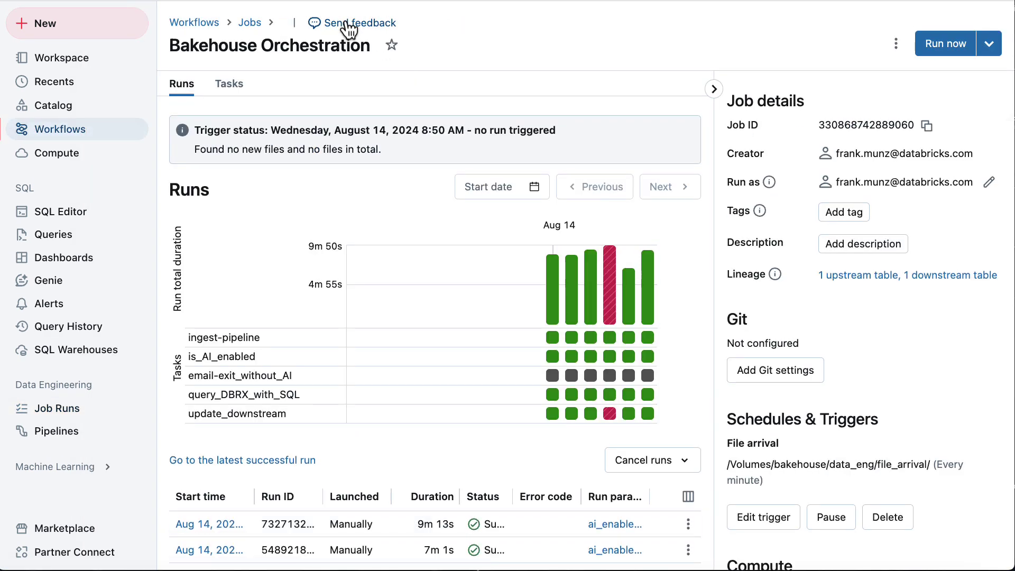
key(alt+Left)
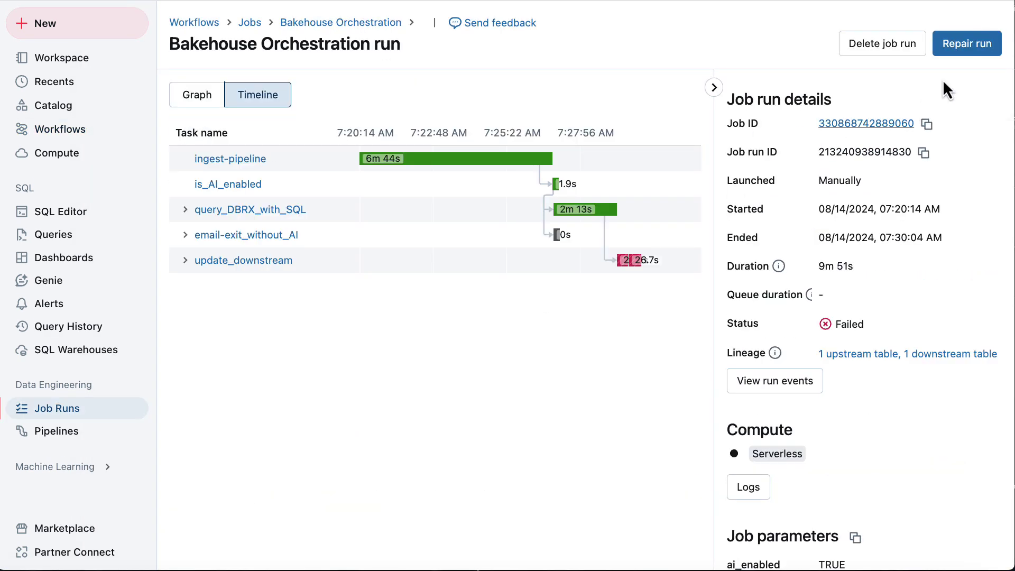
click(954, 46)
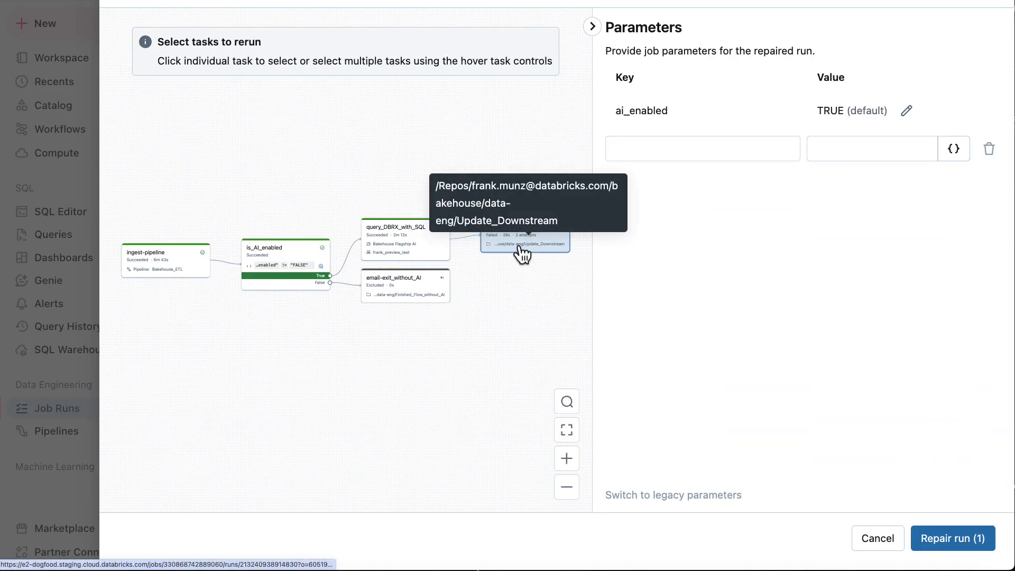
mouse_move(524, 235)
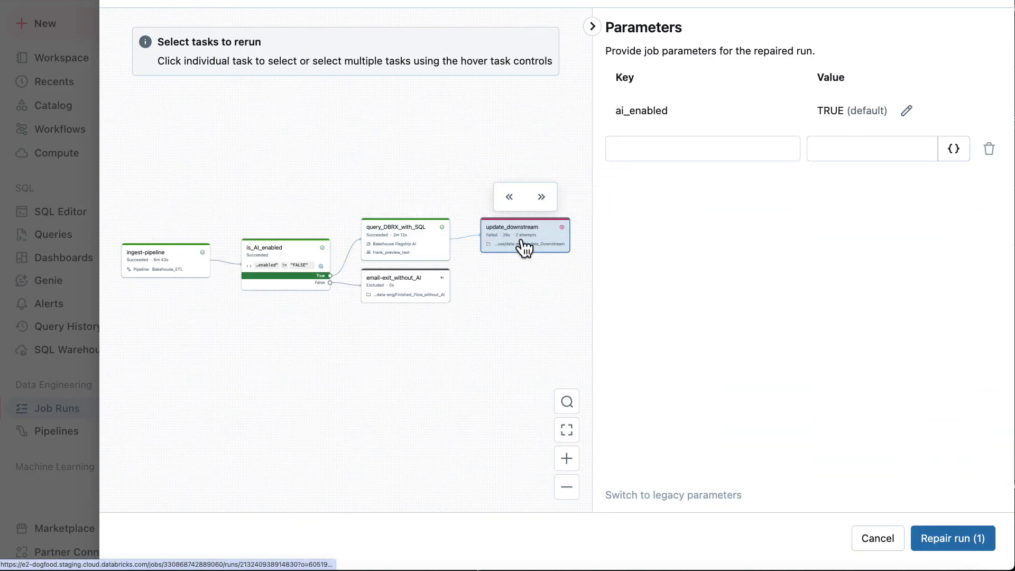
click(404, 238)
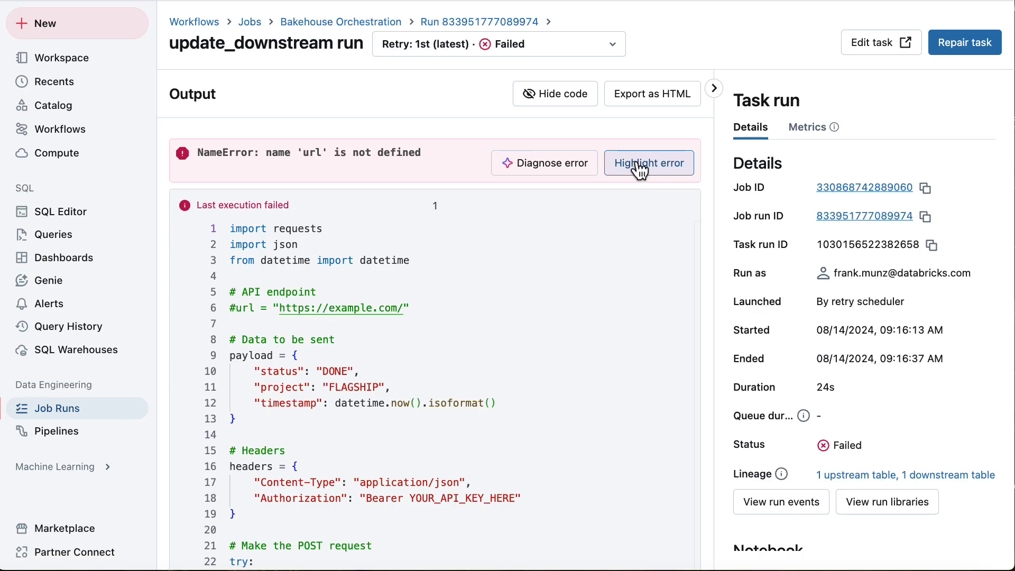
- Highlight the NameError line in update_downstream and have the Assistant diagnose it
click(640, 167)
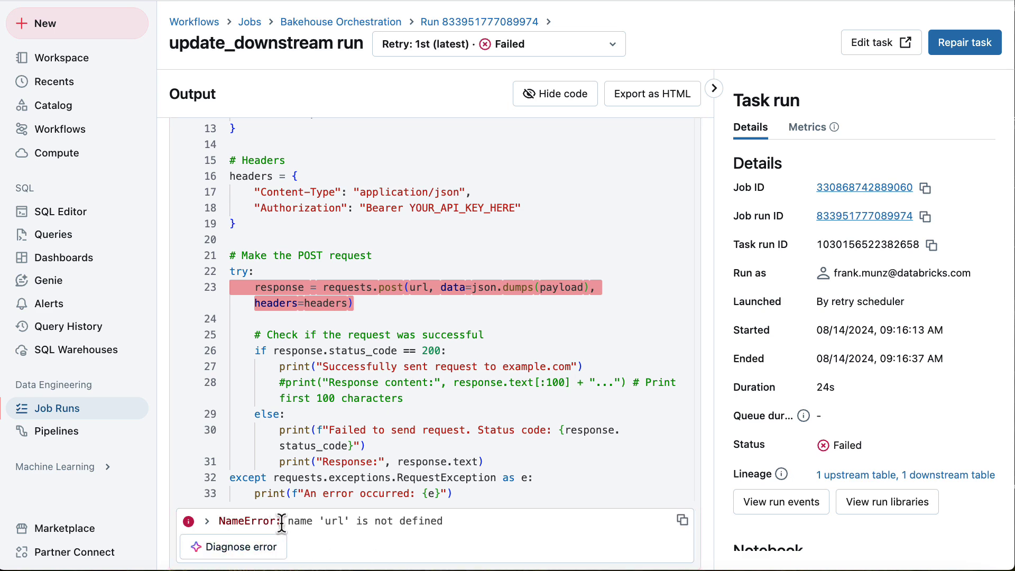
drag(286, 521, 460, 523)
click(264, 555)
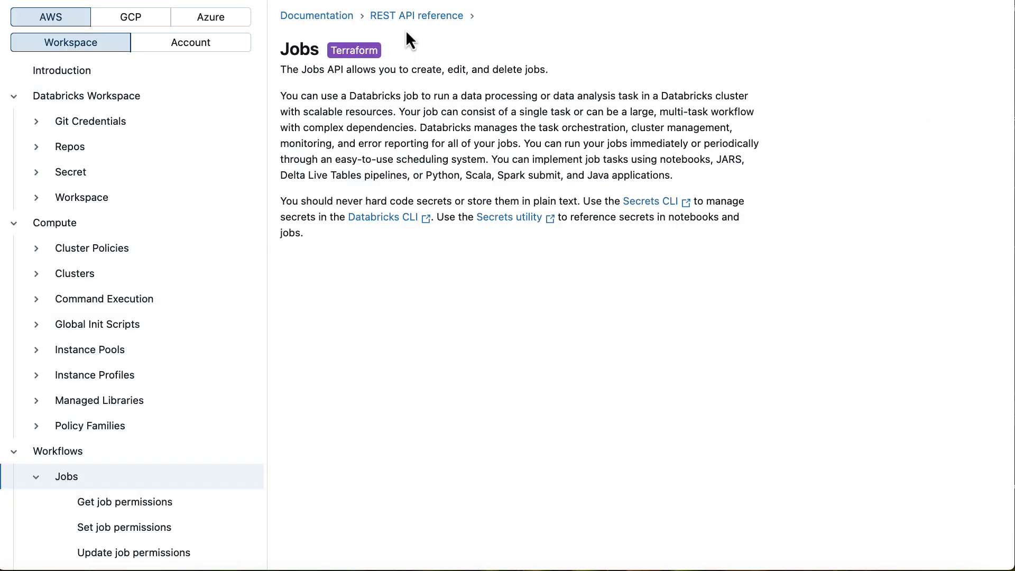
- Go to the Databricks REST API reference overview via its breadcrumb link
click(407, 26)
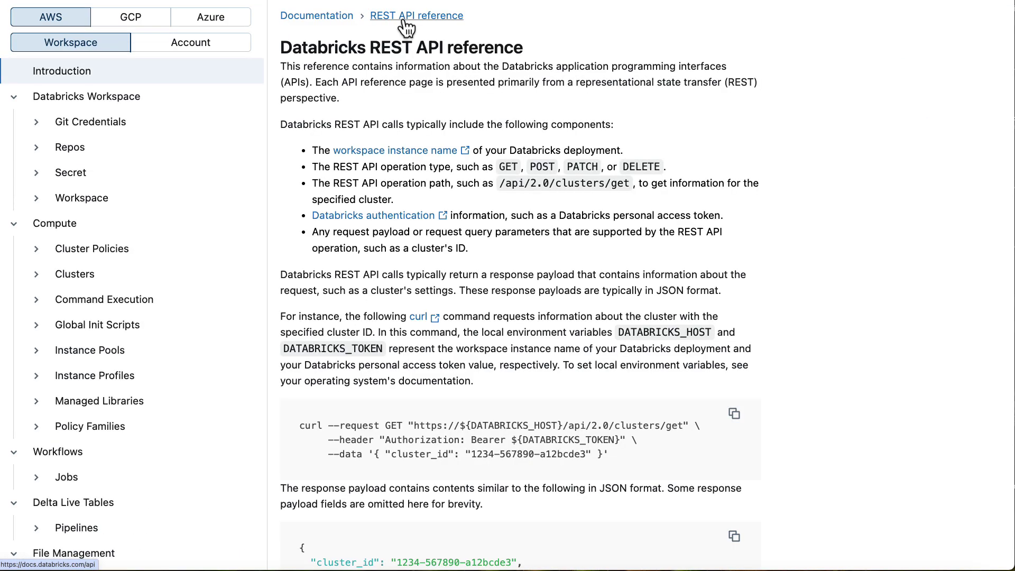
scroll(408, 309, down, 1)
scroll(408, 310, down, 2)
scroll(408, 307, down, 2)
scroll(407, 305, down, 2)
scroll(406, 305, down, 2)
scroll(407, 305, down, 1)
scroll(407, 305, down, 2)
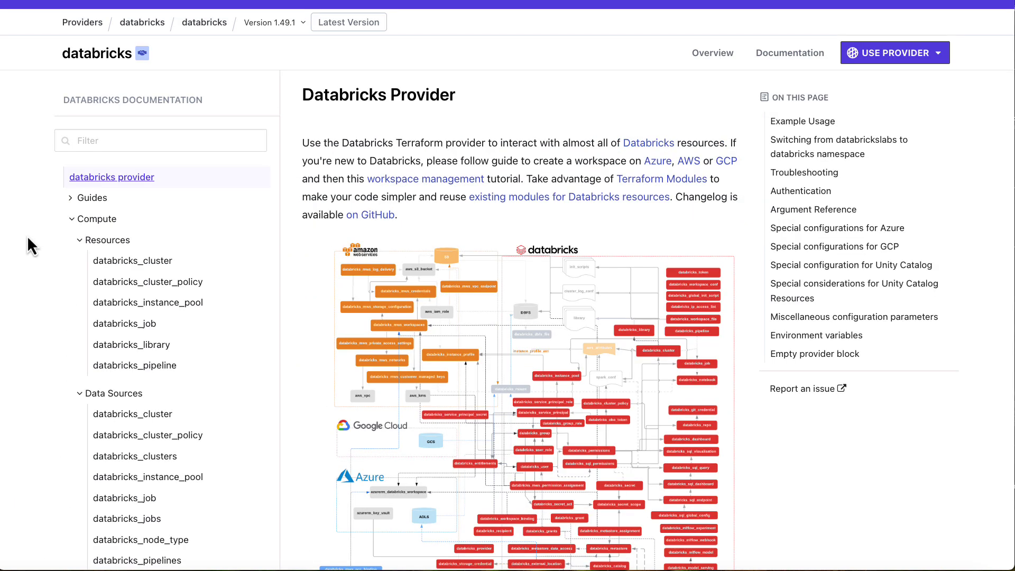
scroll(295, 279, down, 1)
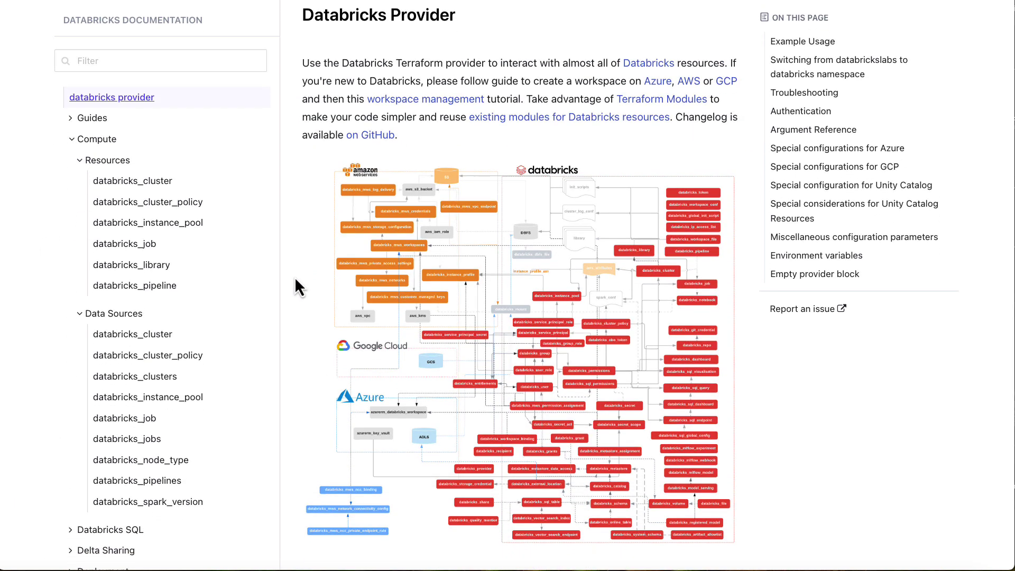
- Open databricks_cluster under Compute > Resources in the provider sidebar
click(141, 183)
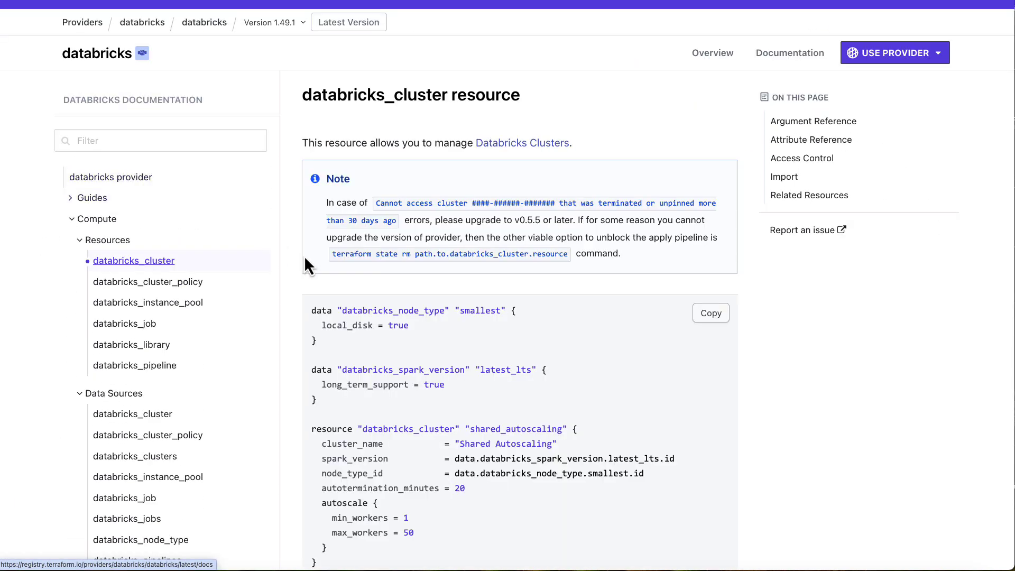
scroll(285, 262, down, 3)
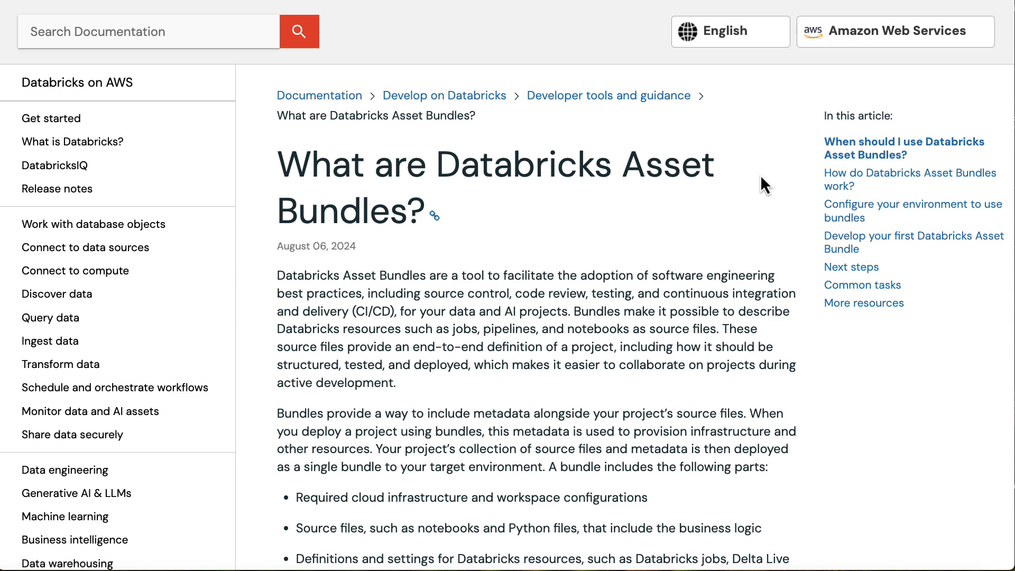
scroll(760, 176, down, 1)
scroll(761, 177, down, 4)
scroll(760, 174, down, 2)
scroll(760, 175, down, 1)
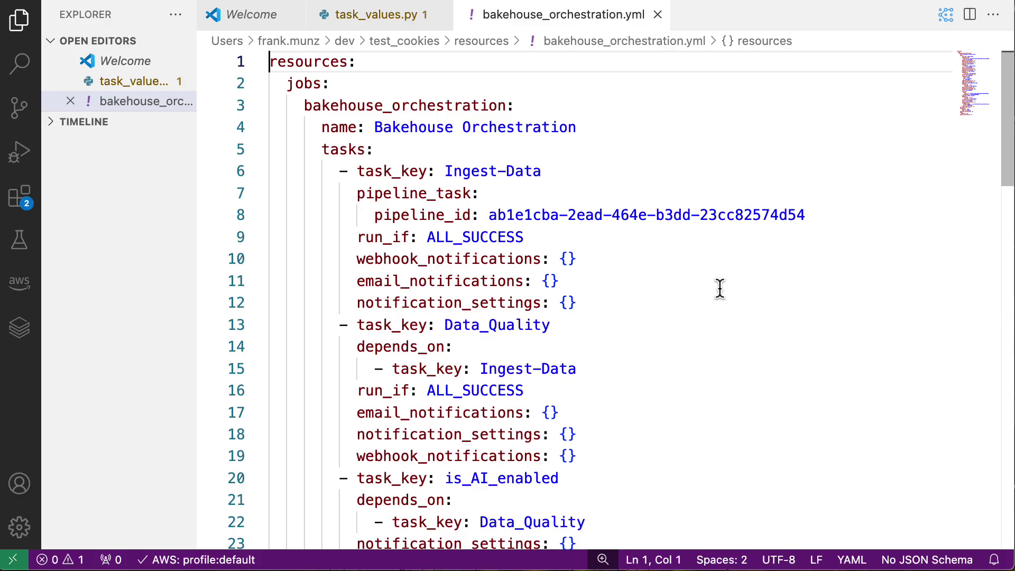
scroll(719, 289, down, 2)
scroll(720, 288, down, 2)
scroll(720, 288, down, 1)
scroll(719, 288, down, 1)
scroll(718, 287, down, 1)
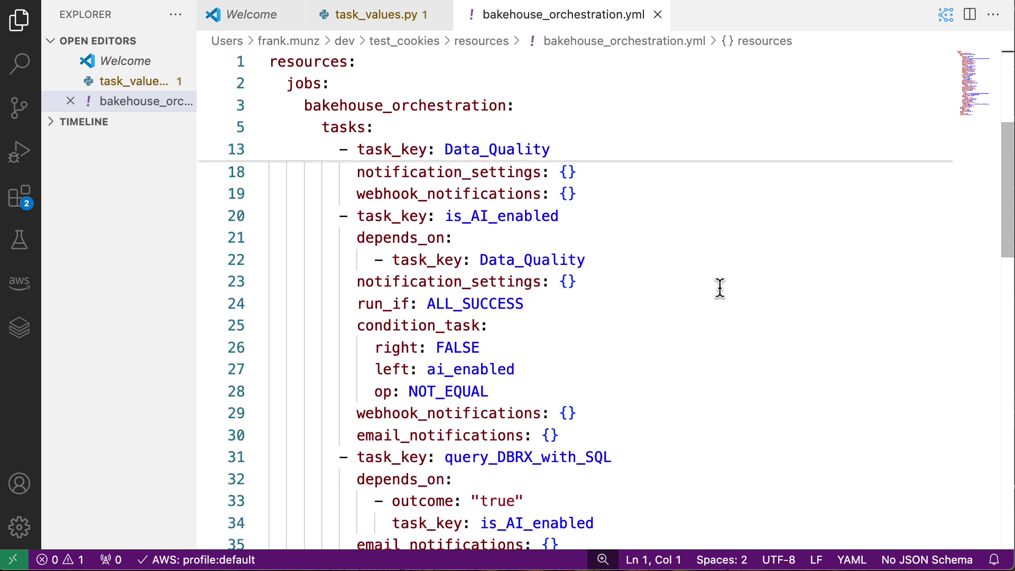
scroll(719, 288, down, 1)
scroll(719, 287, down, 1)
scroll(718, 288, down, 1)
scroll(718, 288, down, 1)
scroll(719, 287, down, 1)
scroll(719, 288, down, 1)
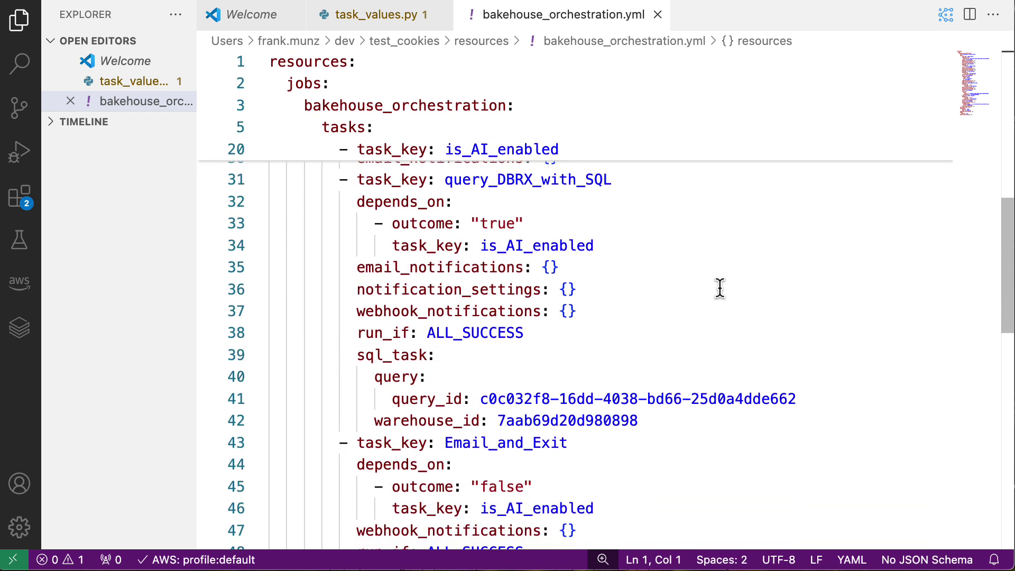
scroll(719, 288, down, 1)
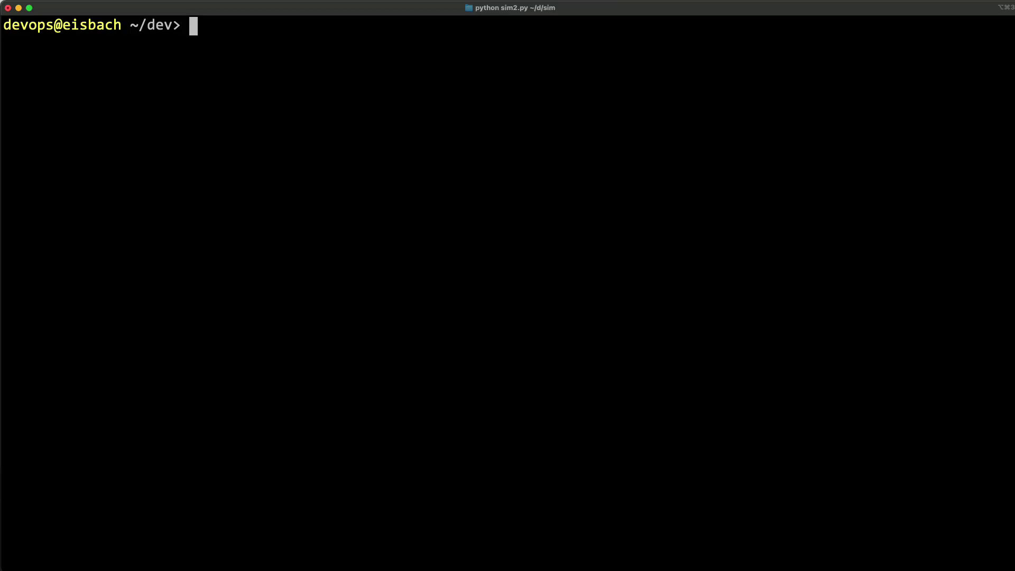
text(databrick)
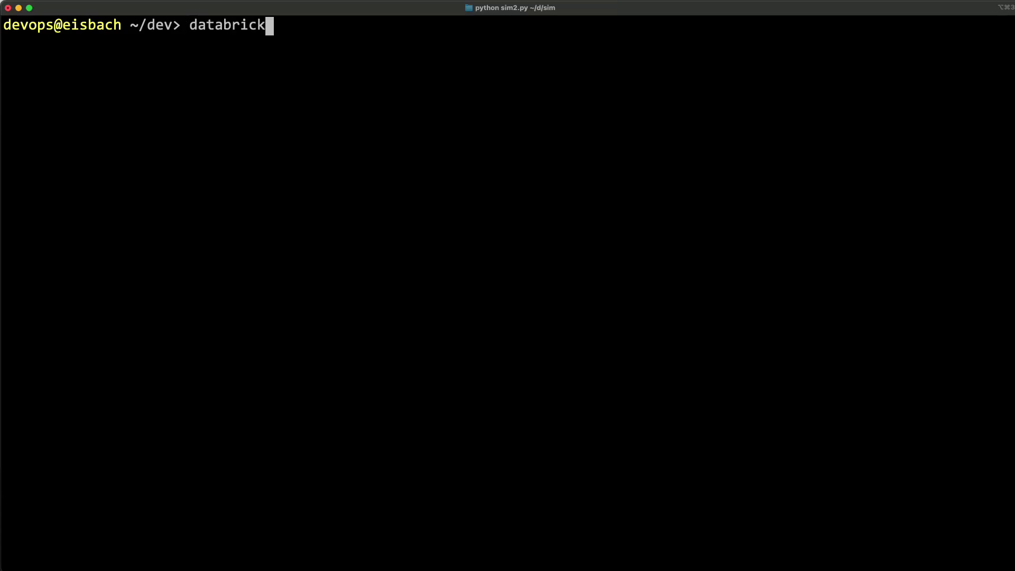
text(s auth login --host https://clickclack.staging.cloud.databricks.com/)
- Log in to the staging workspace and create the cookies bundle from the default-python template
key(Return)
key(Return)
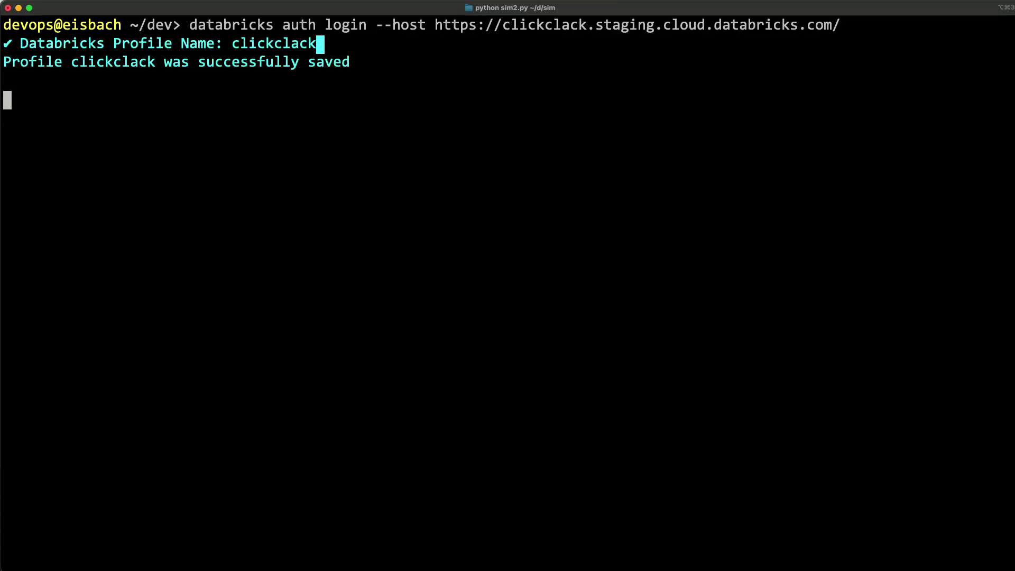
text(databricks bundle init default-python --profile )
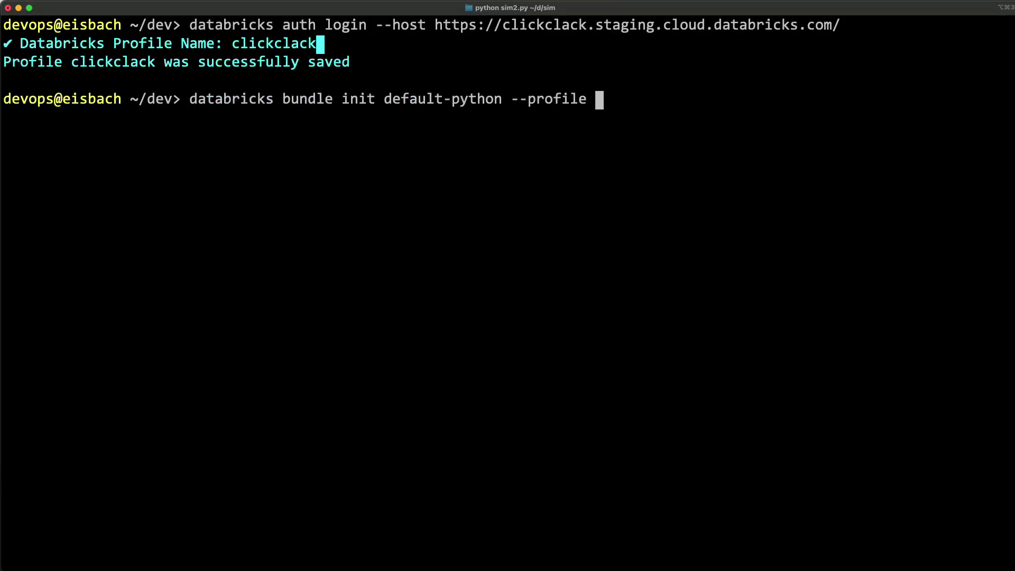
text(clickclack)
key(Return)
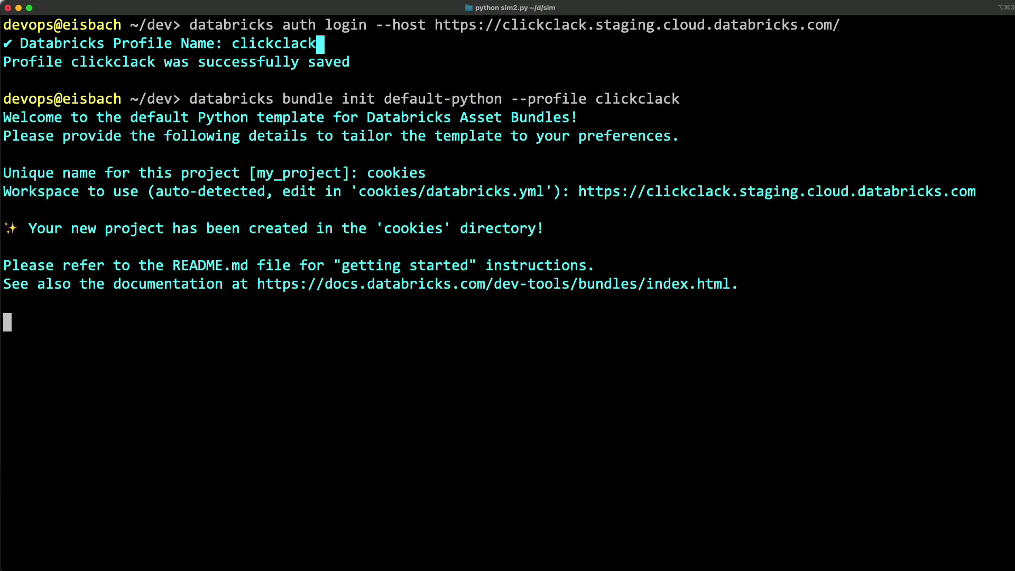
text(cd cookies)
key(Return)
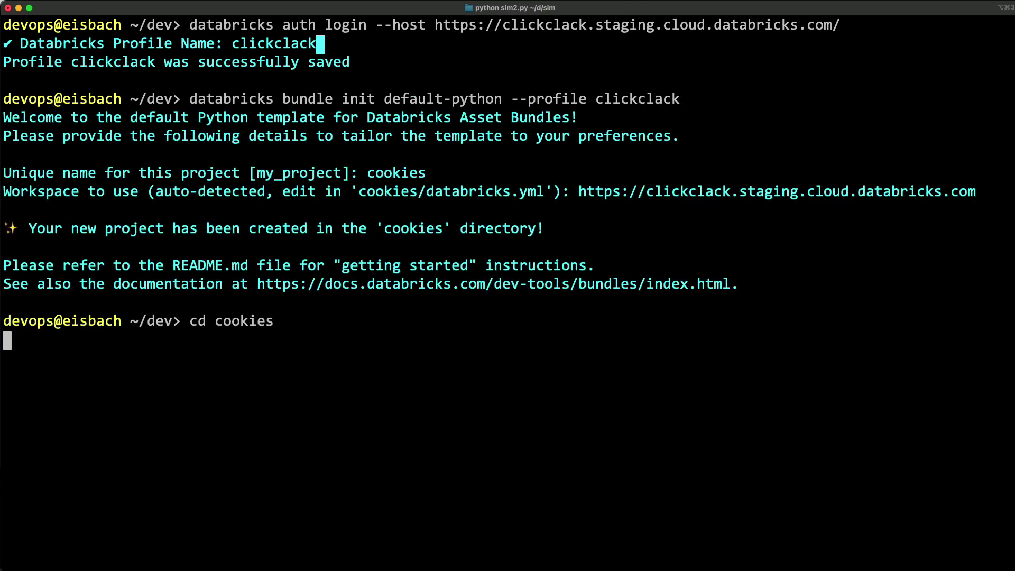
text(databricks bundle generate job --existing-job-id )
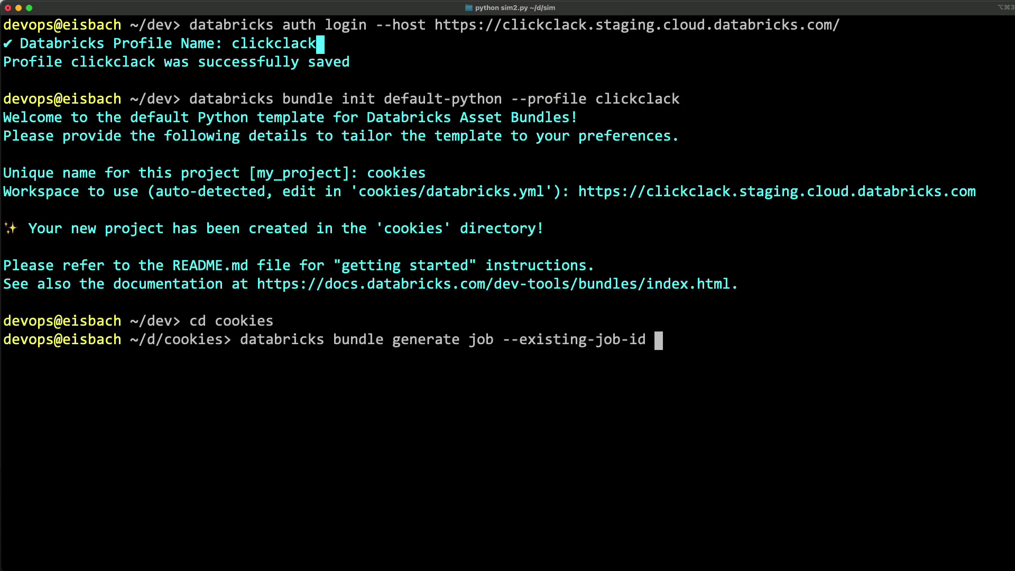
text(330868742889060 --profile clickclack)
- Generate the existing job into the cookies bundle, validate it, and deploy to prod
key(Return)
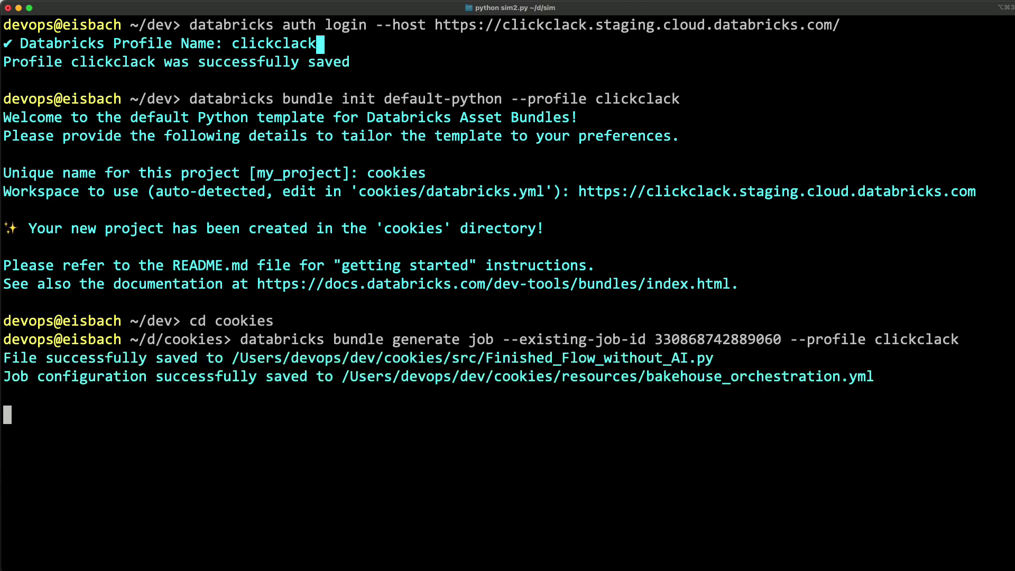
text(databricks bundle validate --profile )
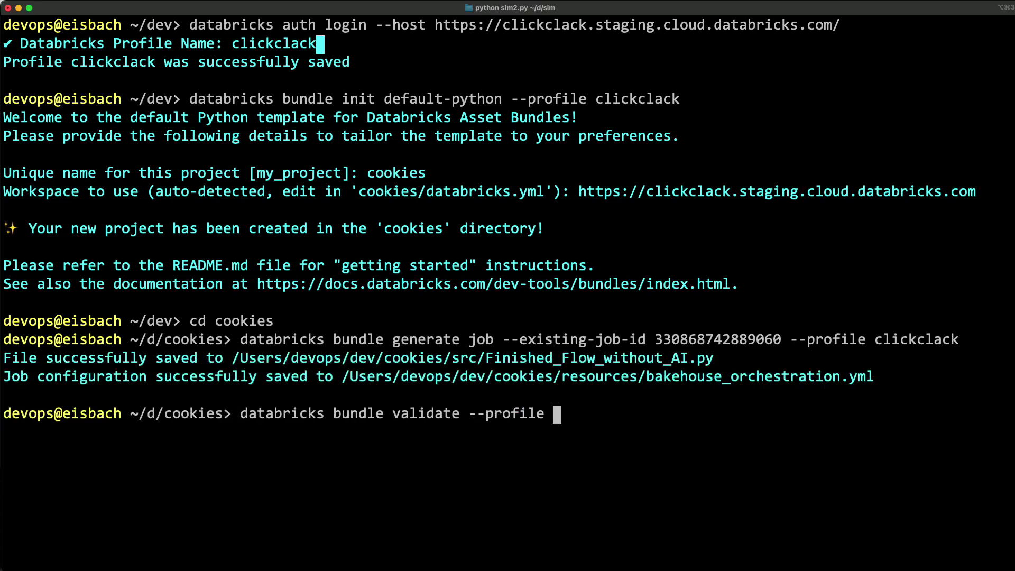
text(clickclack)
key(Return)
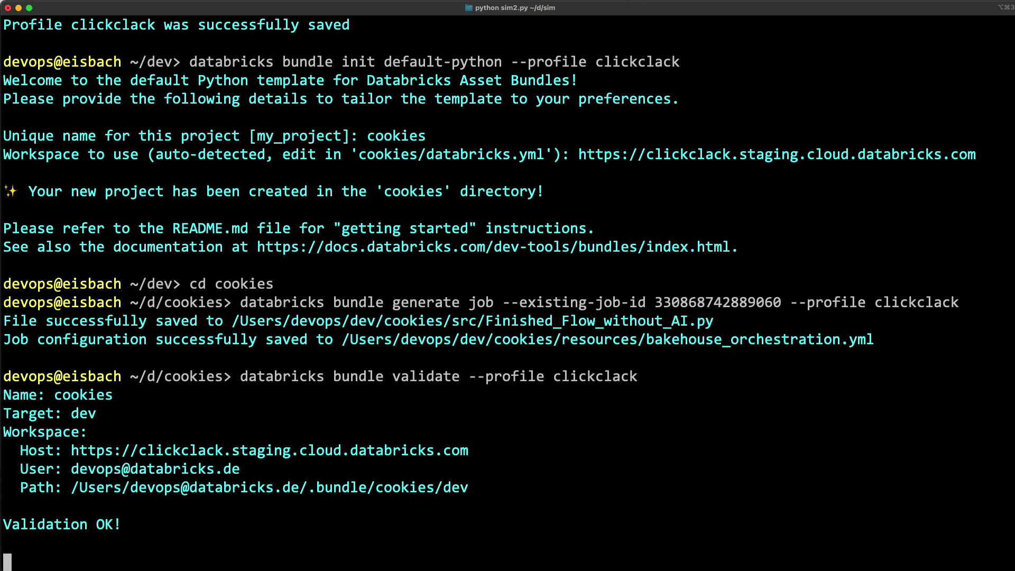
text(databricks bundle deploy -t prod)
key(Return)
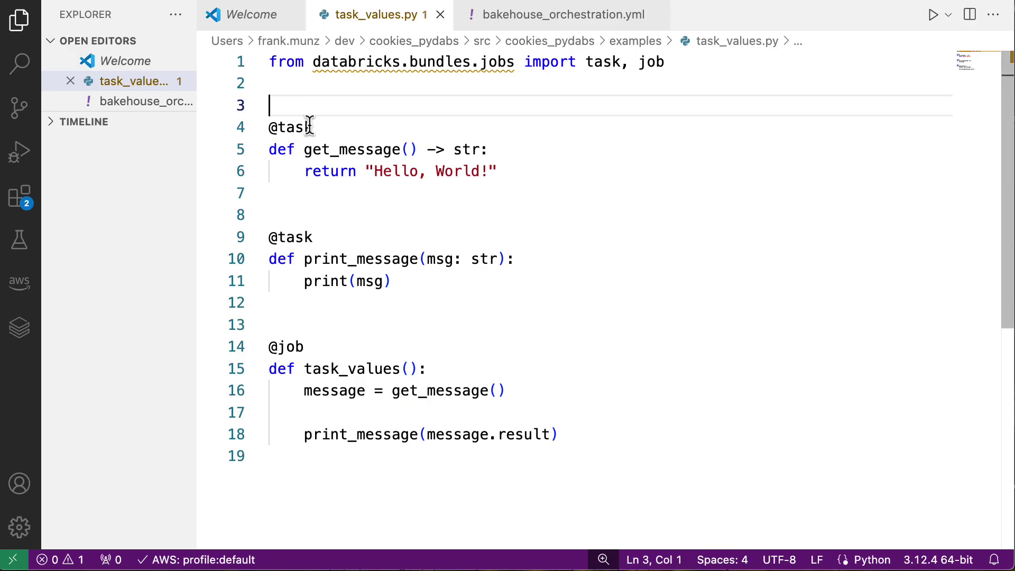
drag(309, 126, 267, 127)
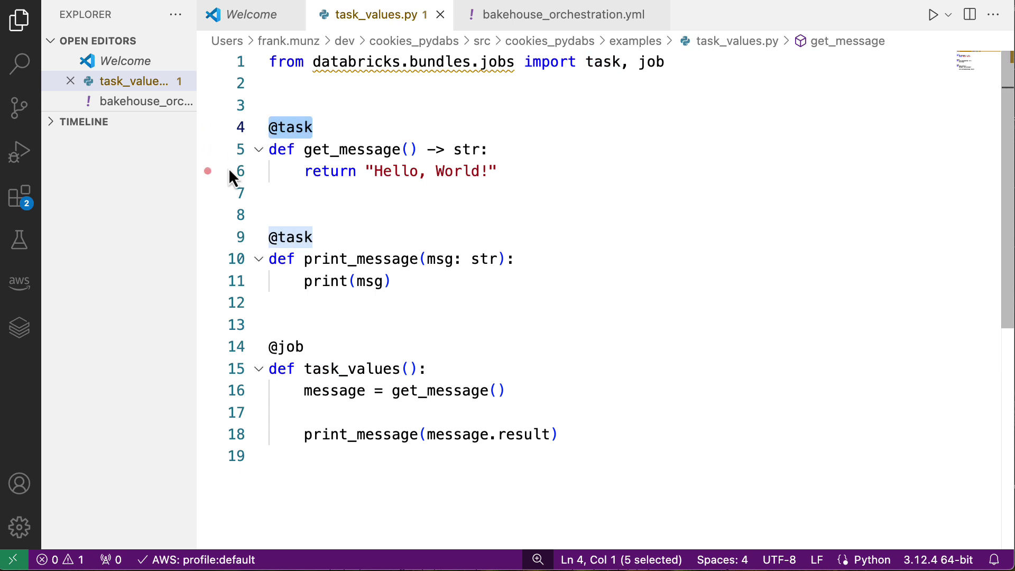
click(259, 150)
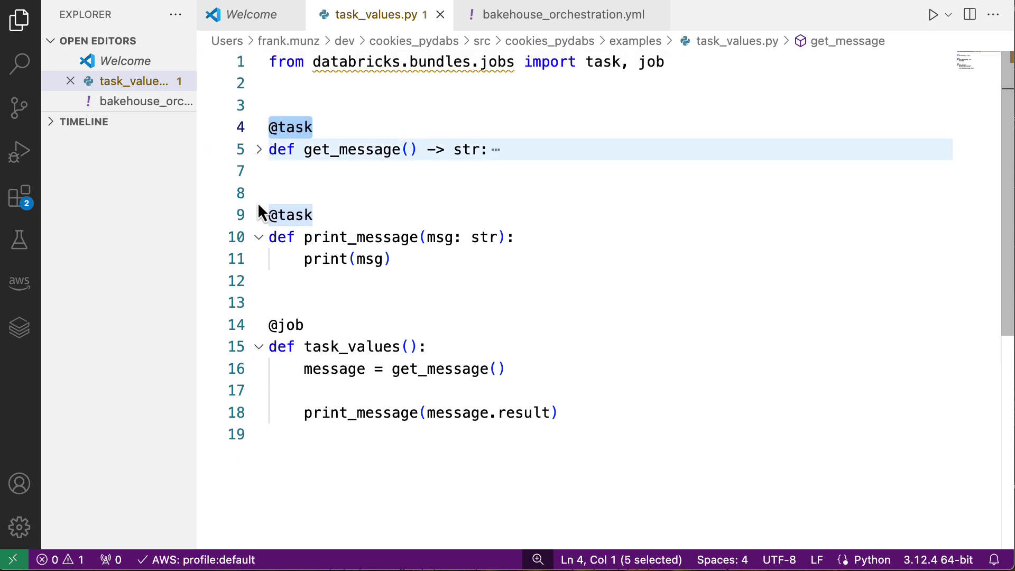
click(259, 237)
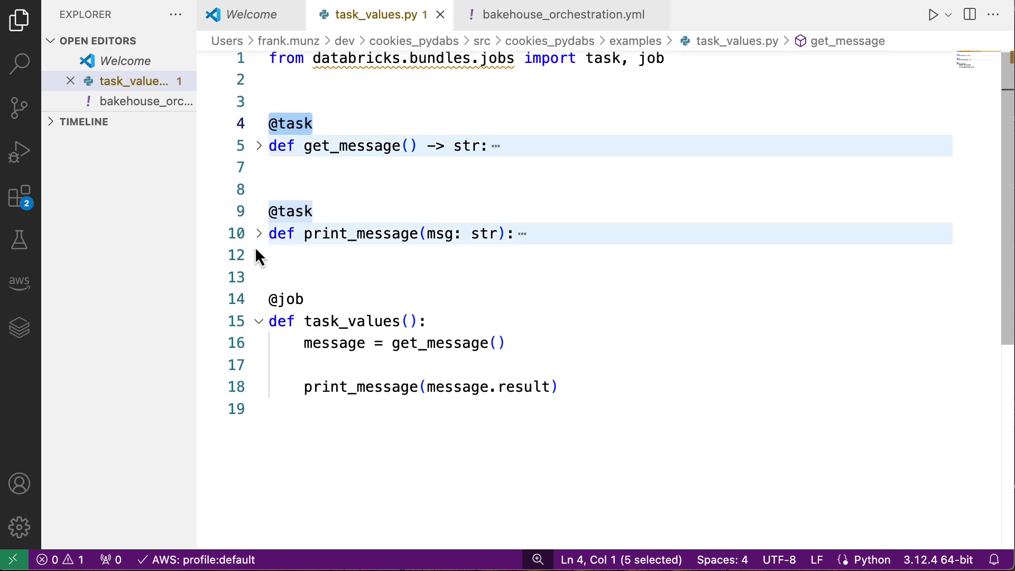
click(259, 321)
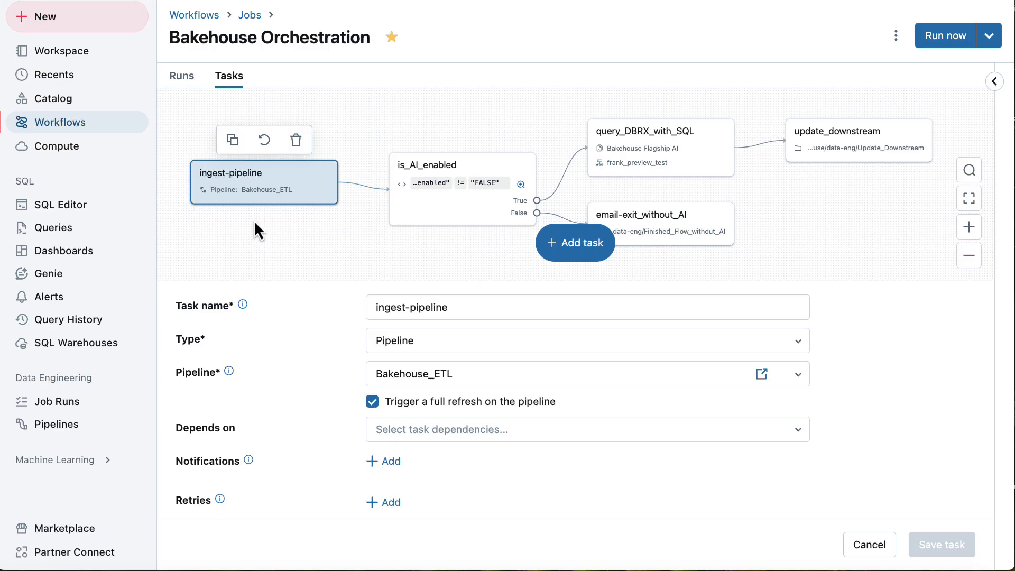
- Pan the Bakehouse Orchestration task graph slightly to the right
drag(260, 226, 292, 223)
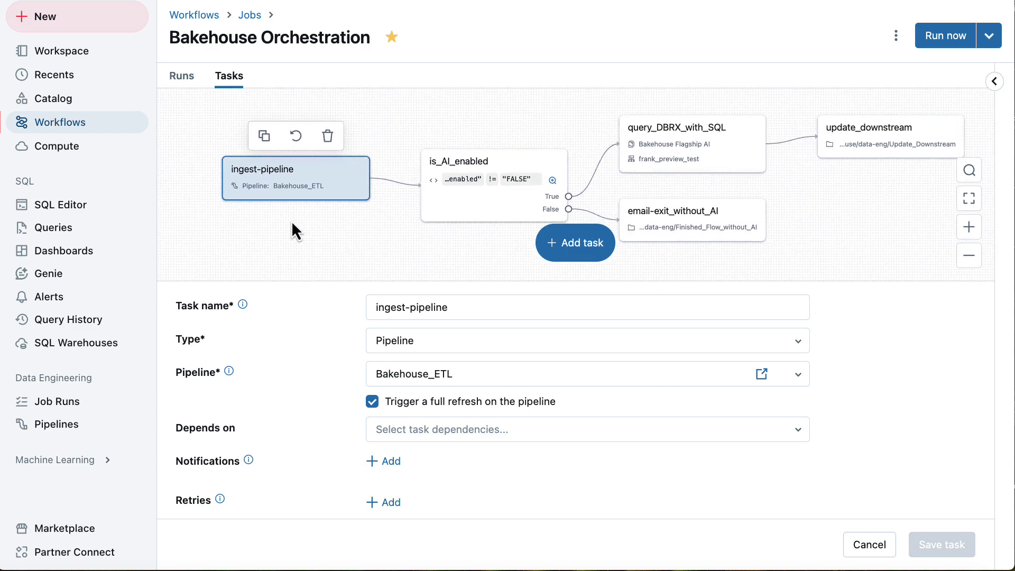